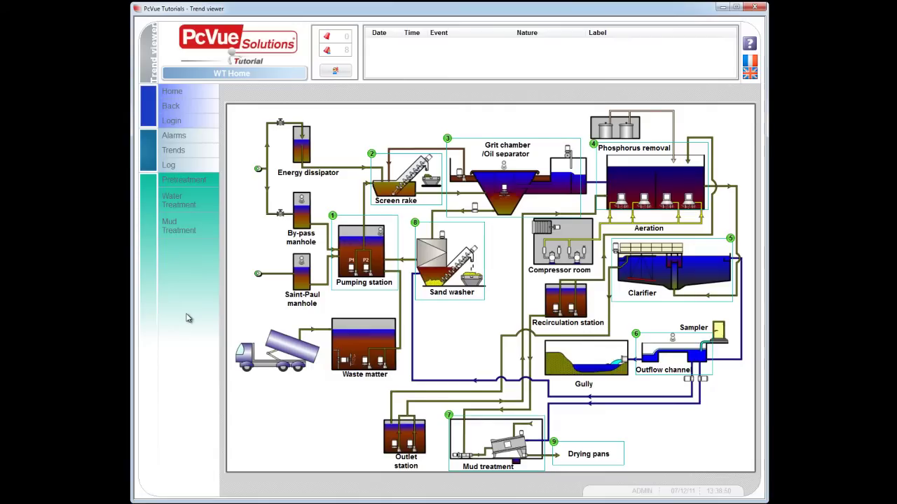
Step through the Pumping station, Screen rake, Grit chamber and Aeration detail screens.
left_click(348, 286)
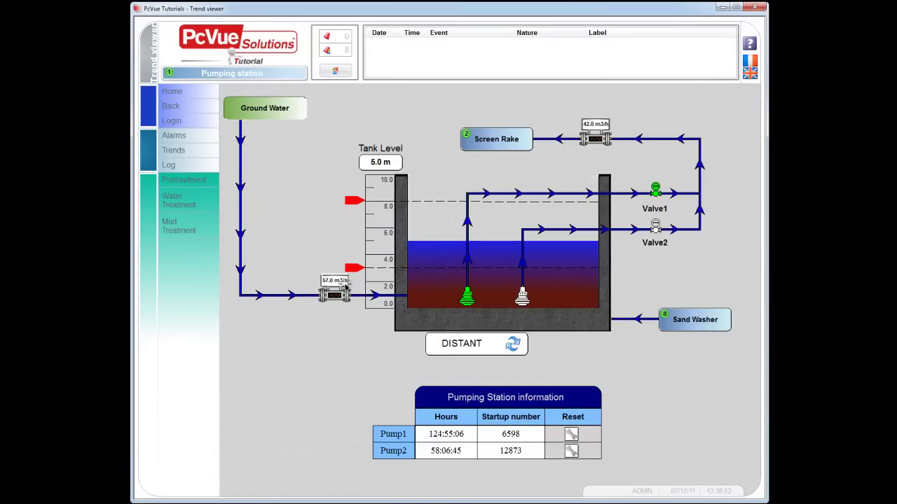
left_click(524, 145)
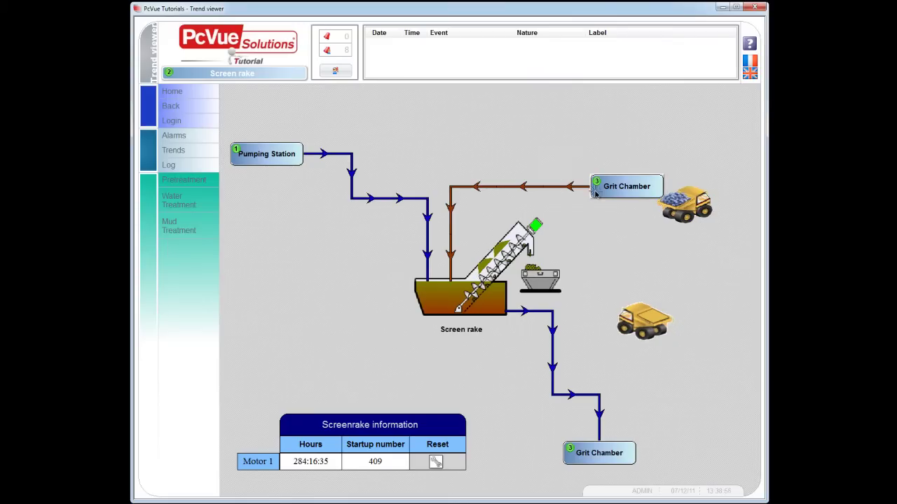
left_click(596, 189)
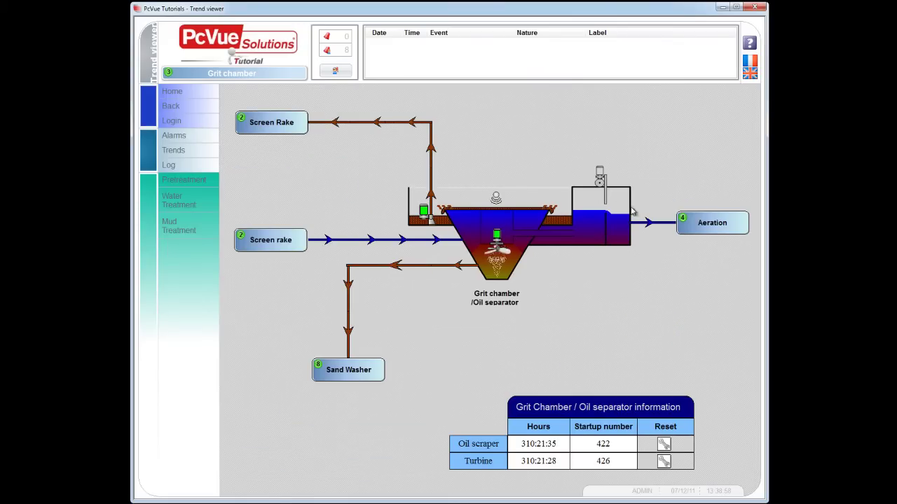
left_click(713, 223)
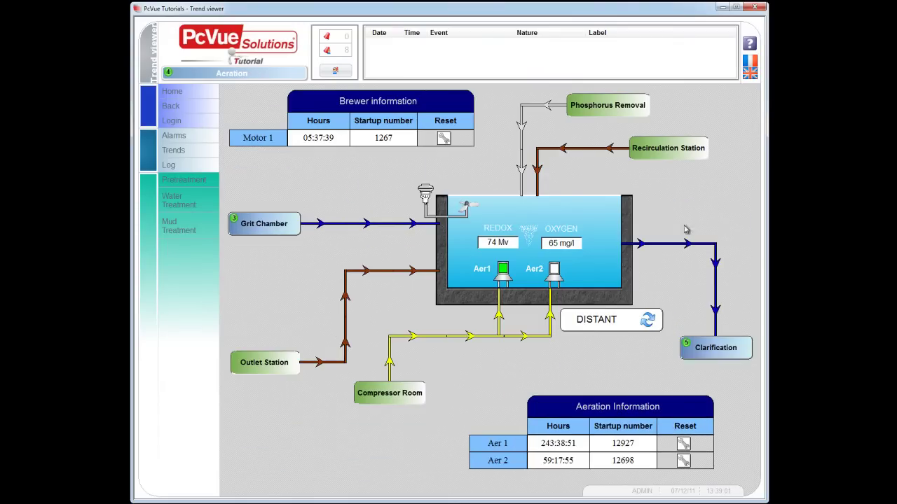
Visit the Clarification, Outflow channel and Sludge Treatment screens, ending on the WT Trends chart.
left_click(208, 202)
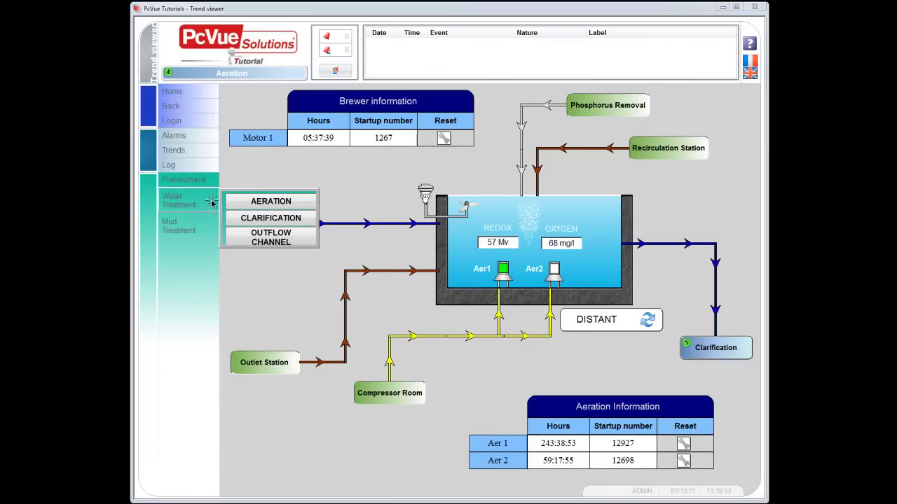
left_click(270, 218)
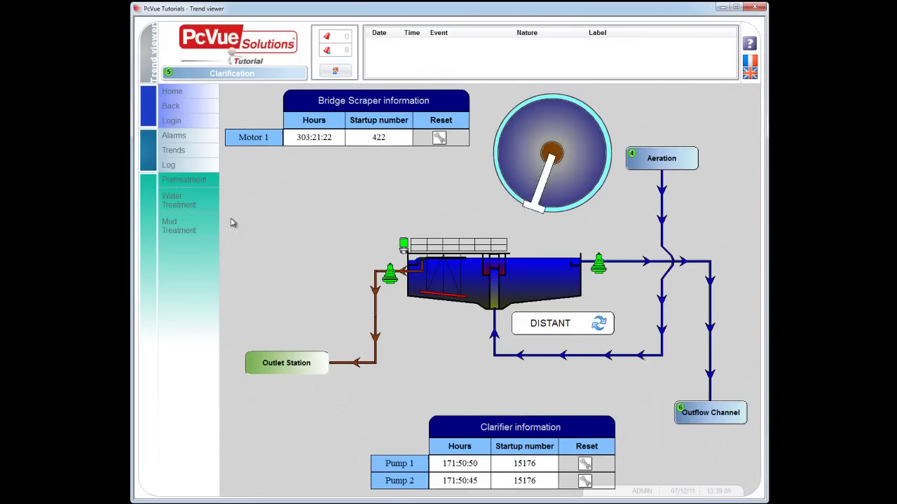
left_click(679, 420)
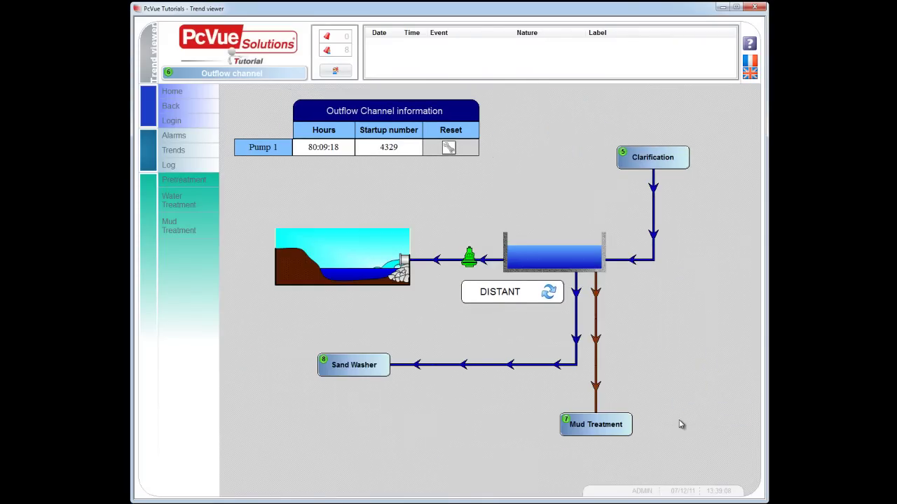
left_click(627, 431)
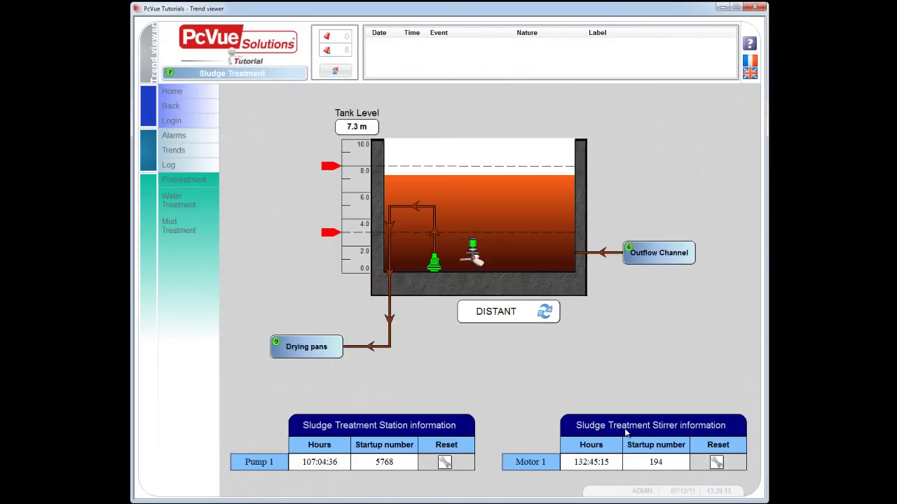
left_click(200, 151)
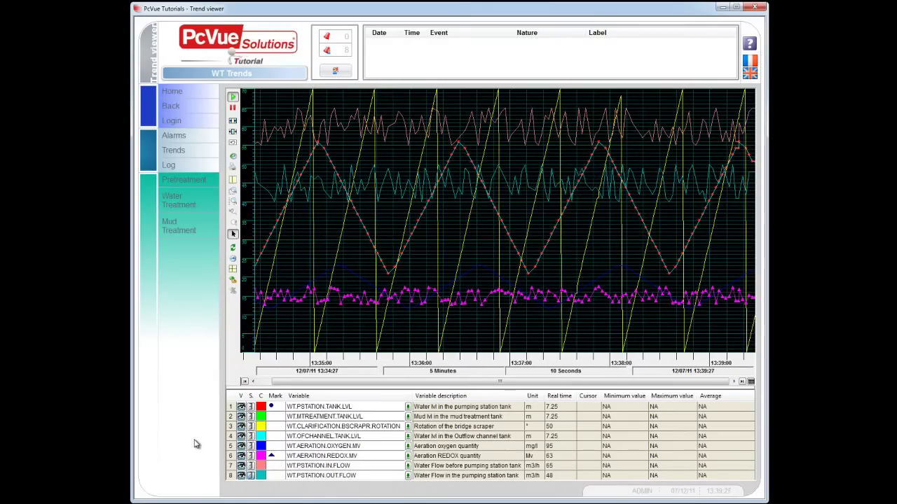
Confirm REDOX as legend row 6's variable, hide its curve and show its value scale.
left_click(407, 456)
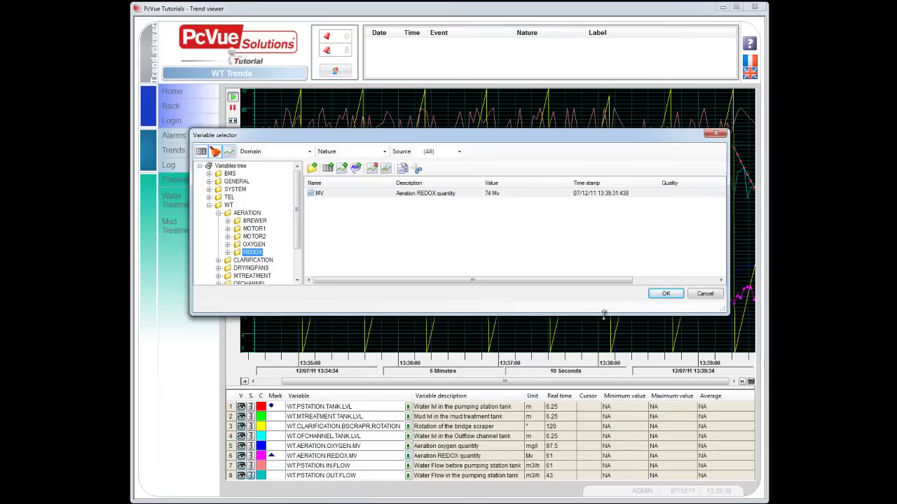
left_click(664, 293)
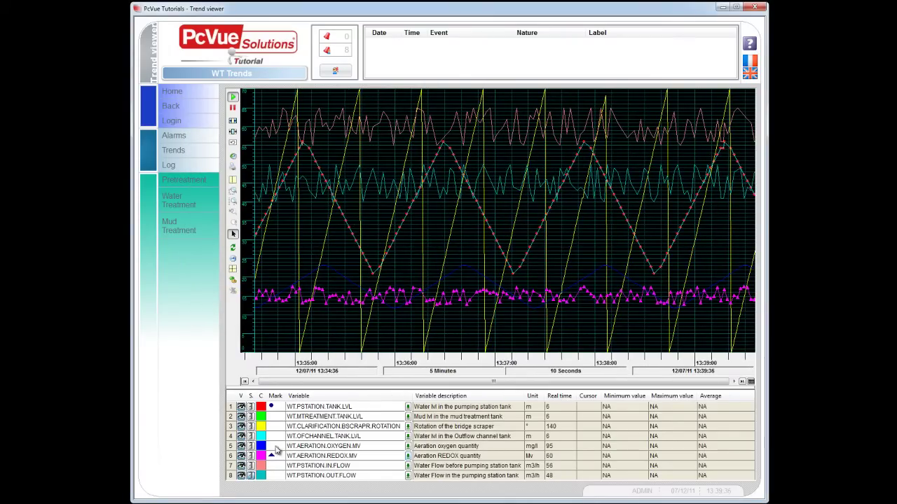
left_click(242, 456)
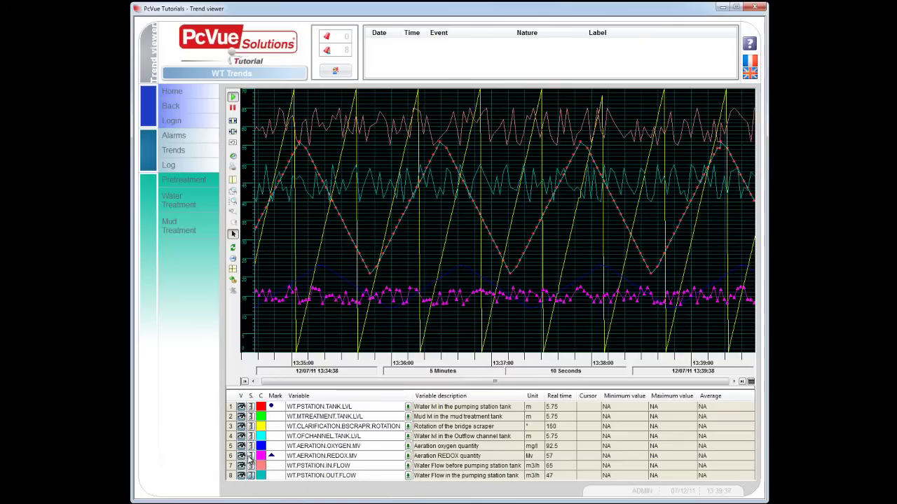
left_click(250, 457)
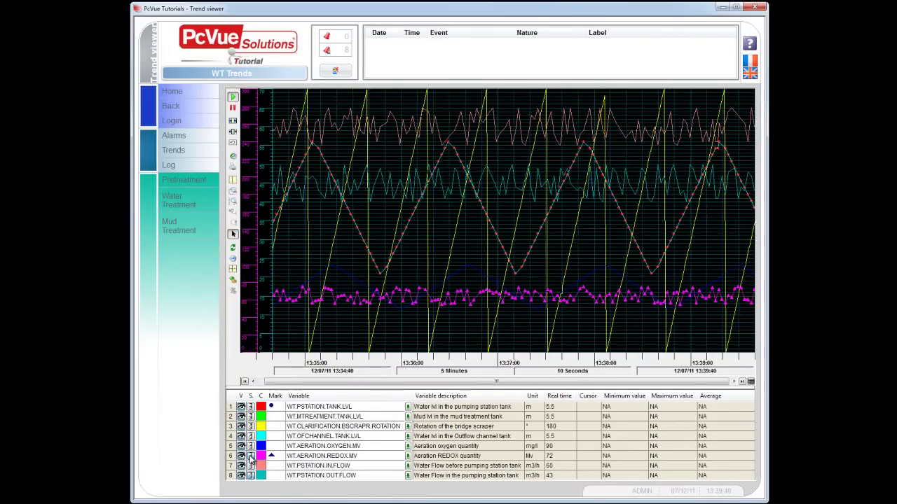
Change the REDOX curve colour from magenta to white in the Colors palette.
left_click(261, 456)
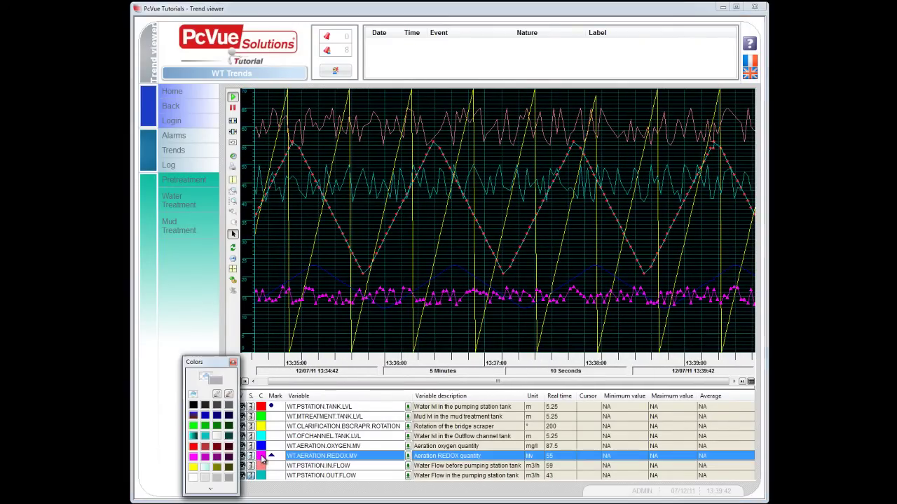
left_click(194, 477)
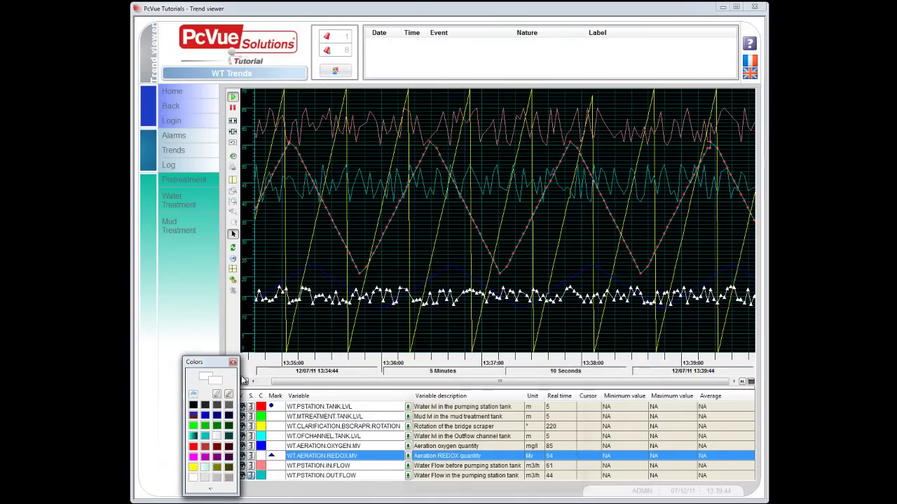
left_click(232, 363)
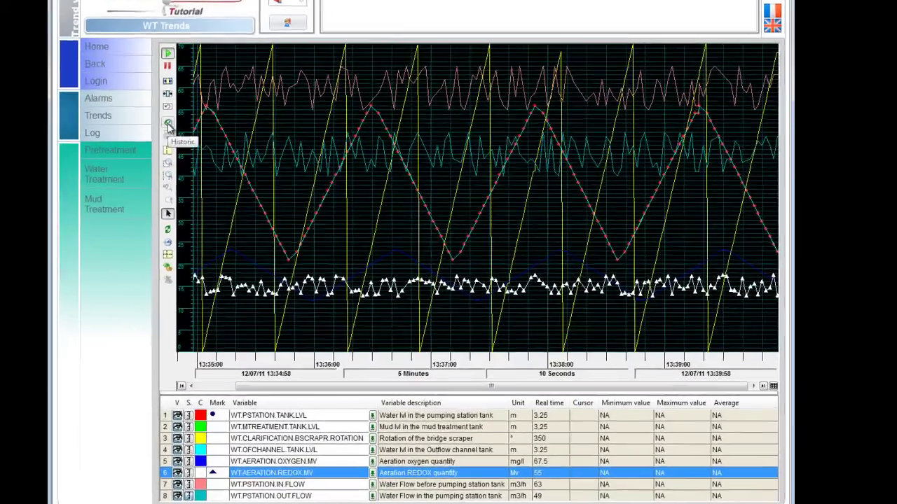
Load historical trend data with the begin time set to 13:29.
left_click(168, 125)
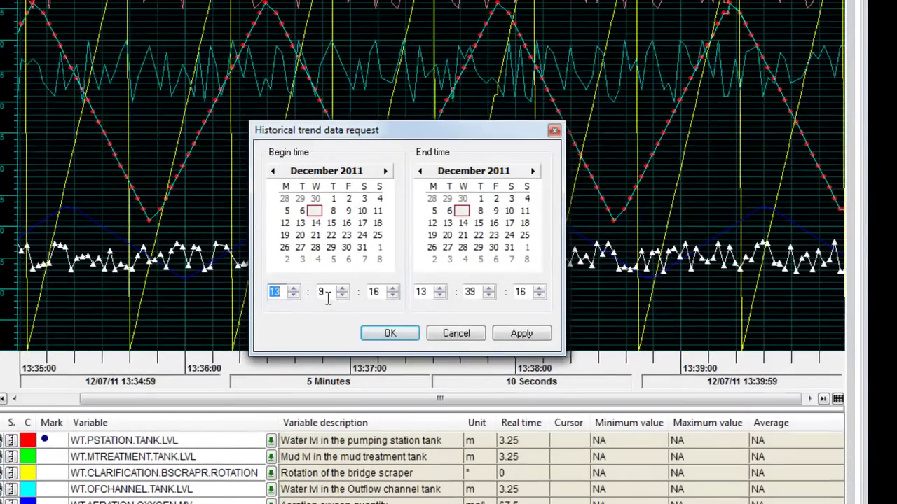
left_click(408, 311)
left_click(342, 289)
left_click(320, 294)
type("2")
left_click(389, 333)
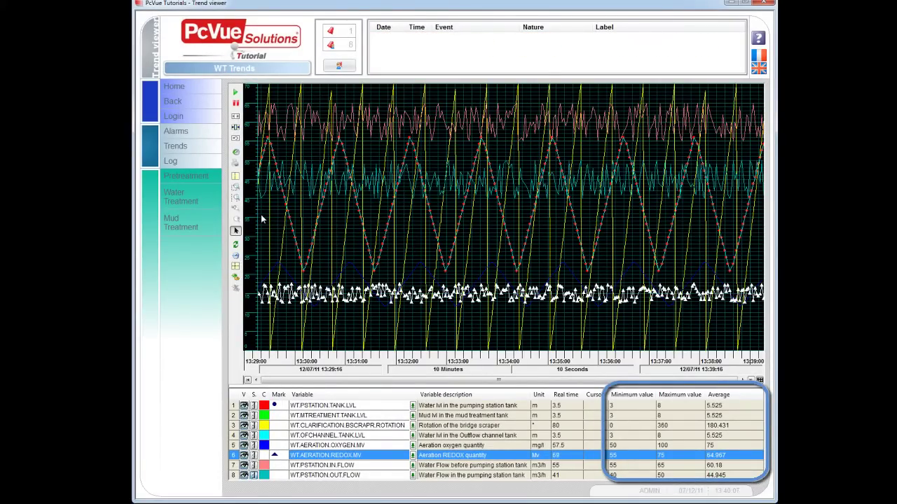
Zoom the chart by time to 13:29:19–13:30:31 and read all curve values at 13:29:31.
left_click(236, 188)
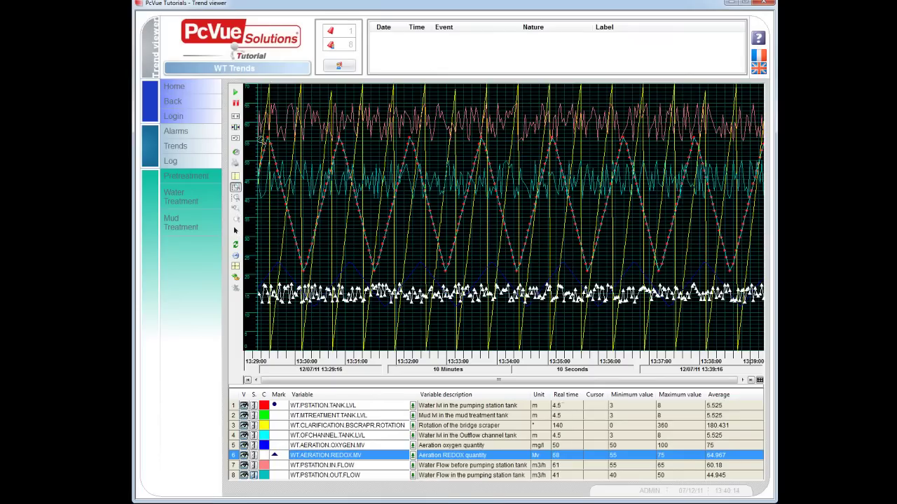
left_click_drag(260, 139, 317, 217)
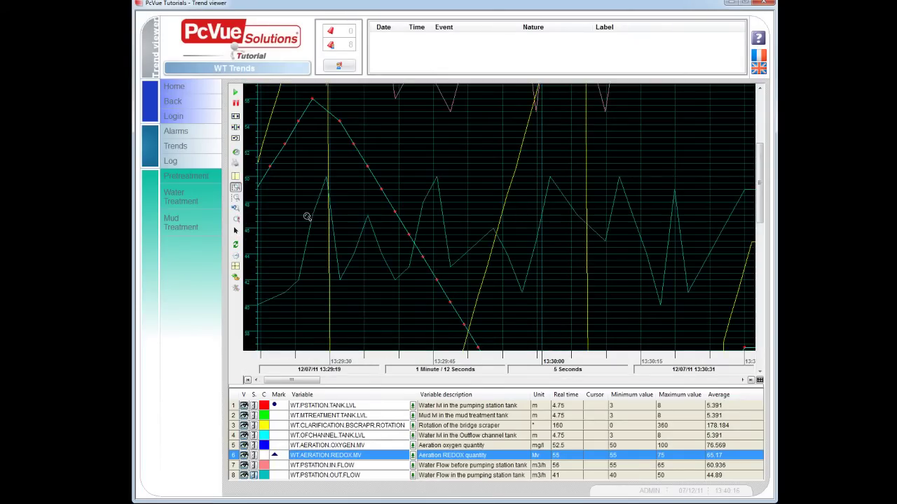
left_click(236, 269)
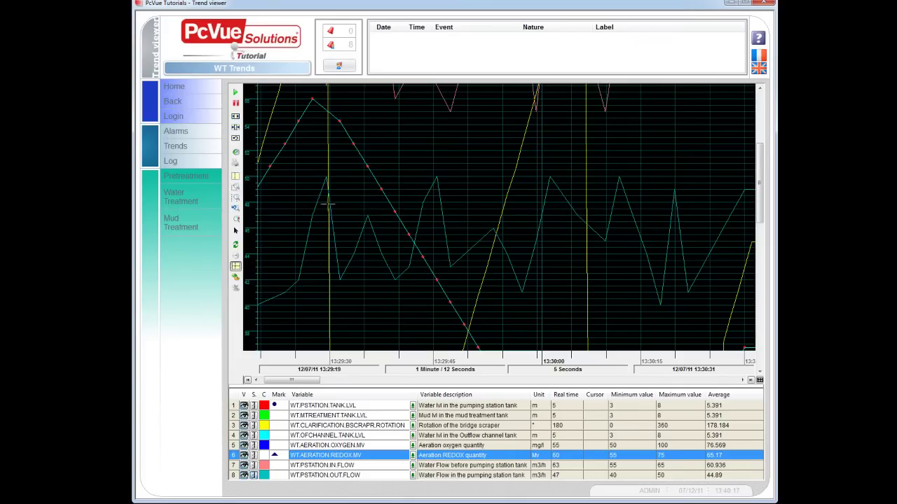
left_click(341, 122)
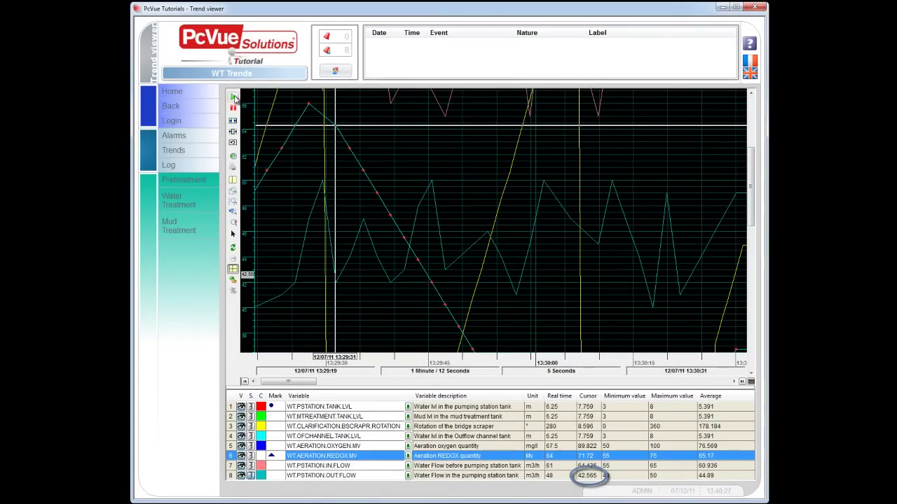
Resume live trends, then show the Pumping station's inlet and tank outlet flow meter trends.
left_click(234, 97)
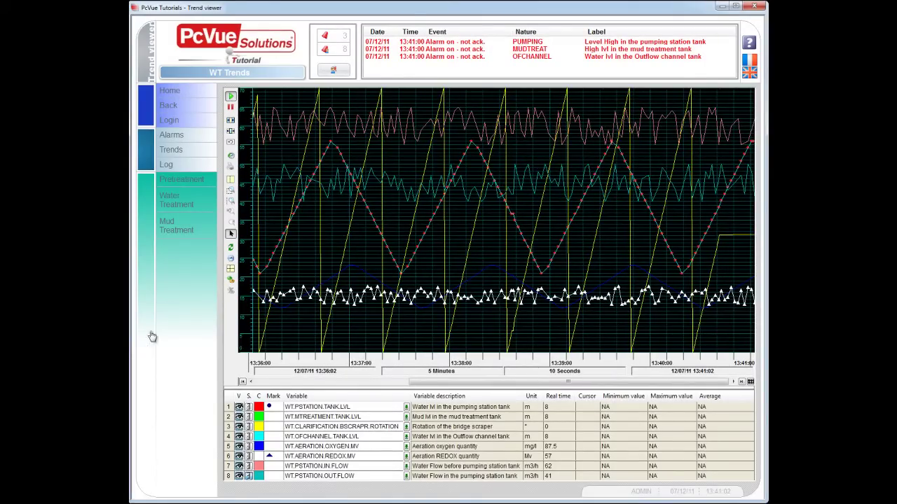
left_click(188, 181)
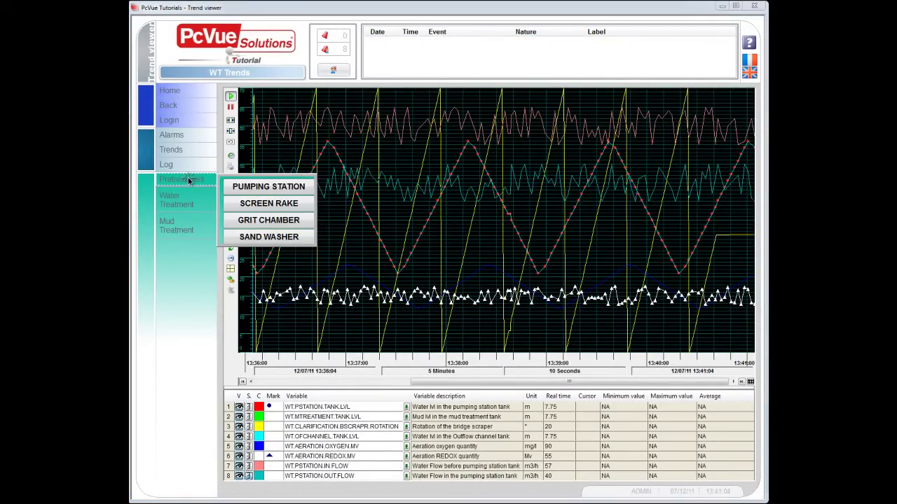
left_click(303, 187)
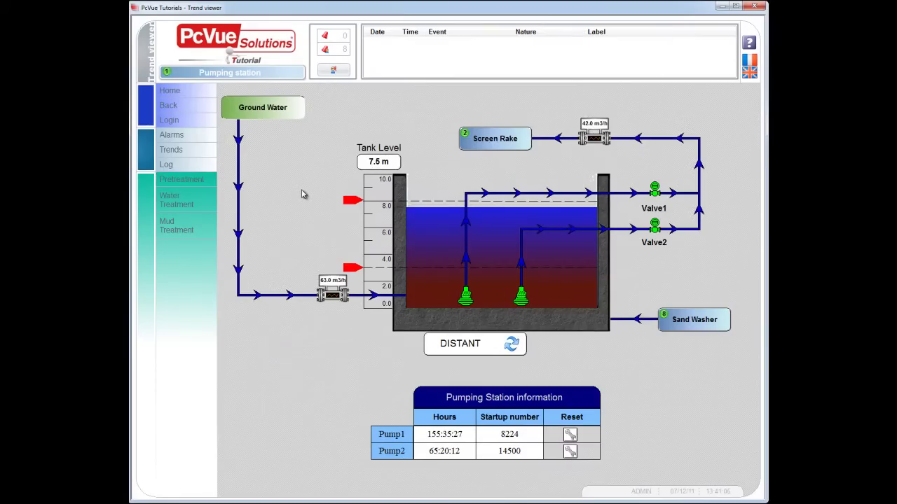
left_click(339, 282)
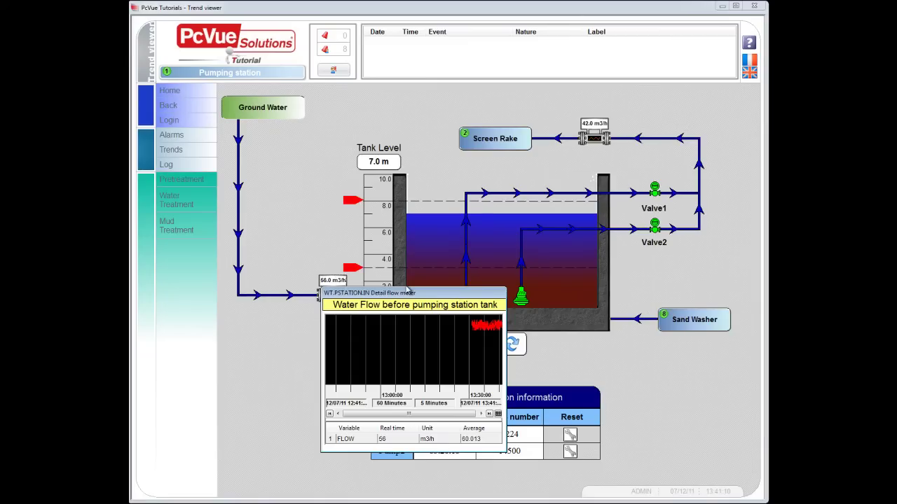
left_click(596, 128)
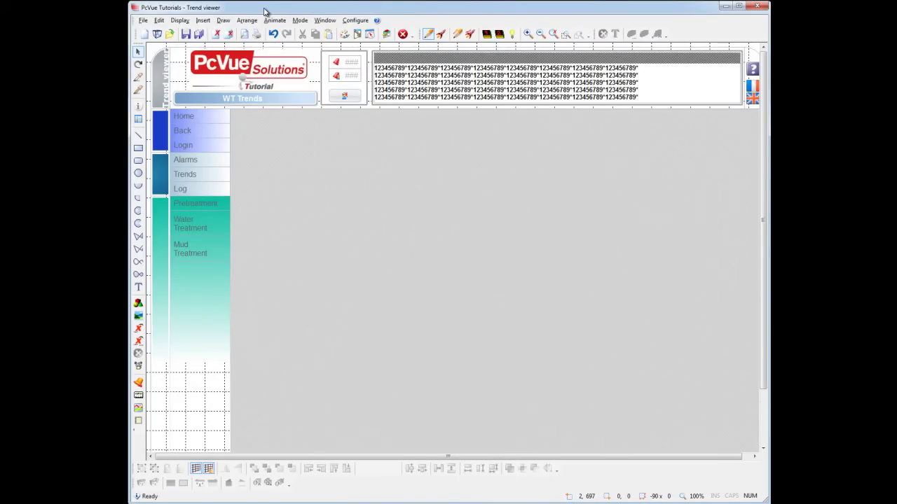
Insert a trend viewer onto the WT Trends mimic via Insert > Trend viewer.
left_click(208, 21)
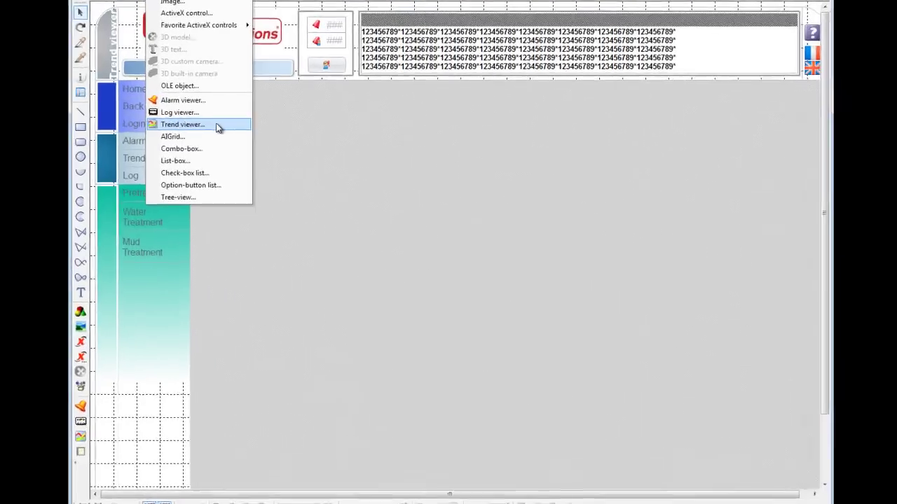
left_click(253, 148)
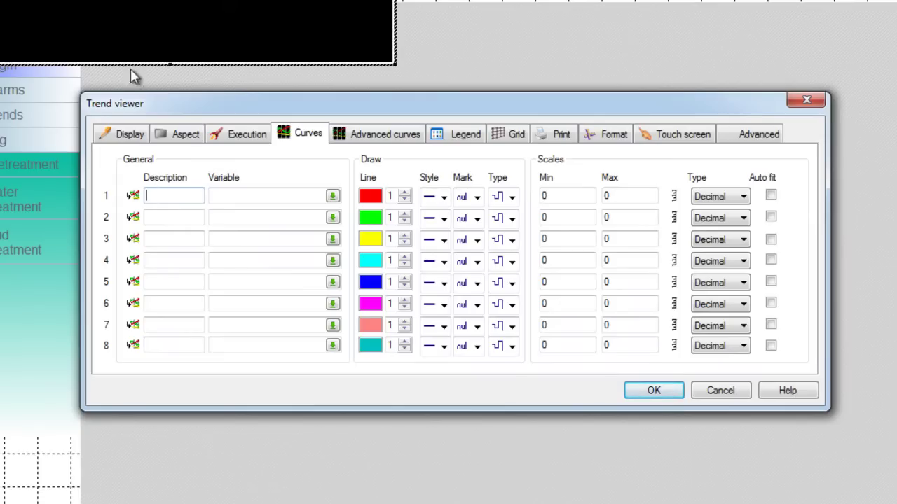
left_click(334, 197)
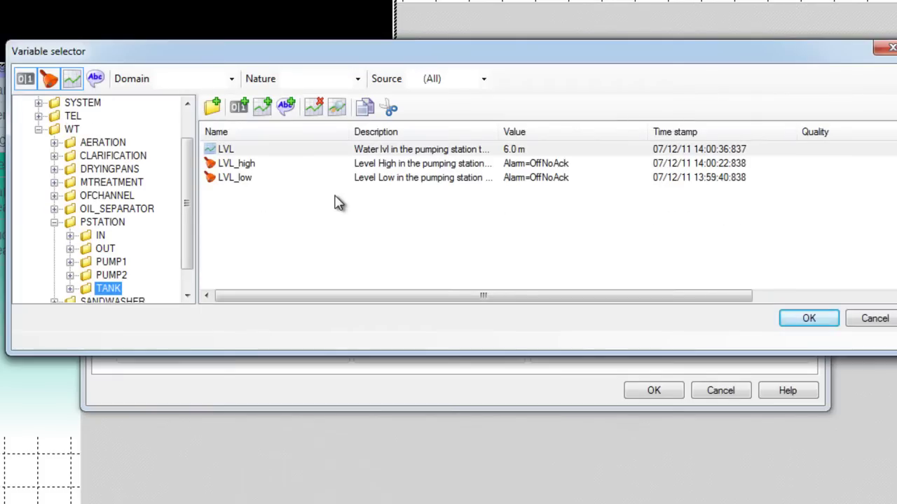
left_click(228, 150)
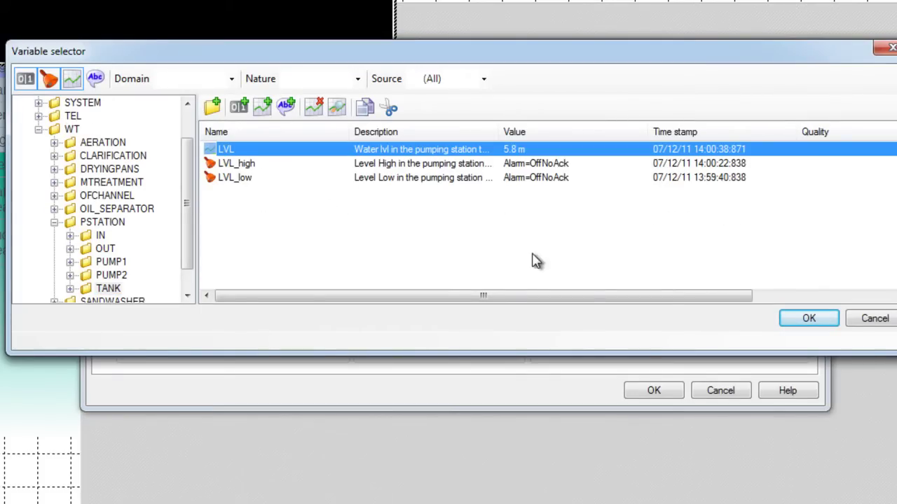
left_click(806, 319)
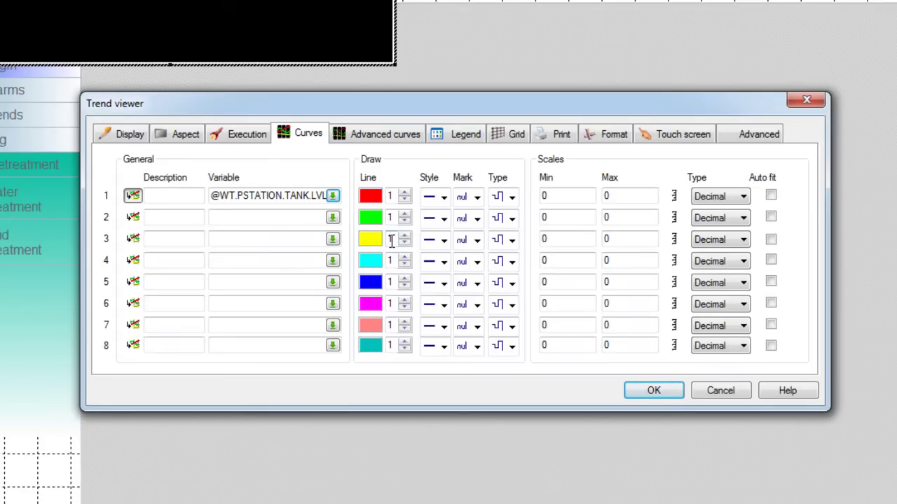
Give curve 1 filled-circle marks and a line plot type.
left_click(370, 199)
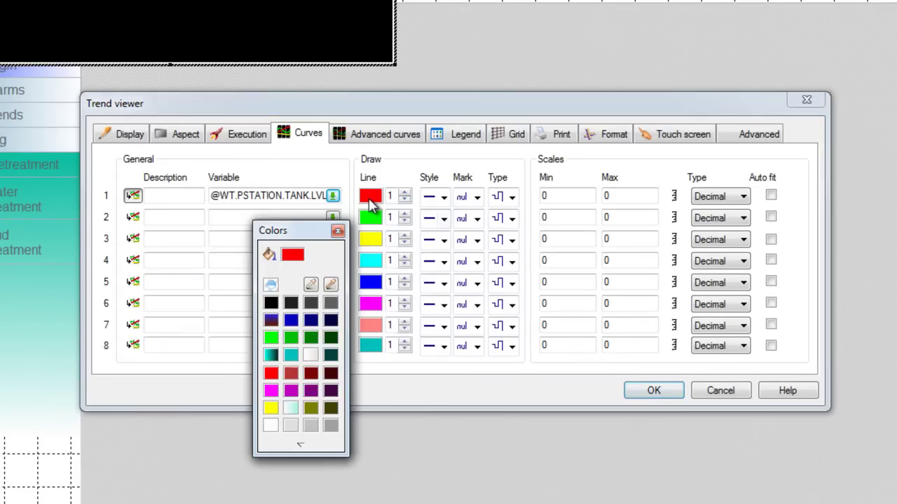
left_click(398, 197)
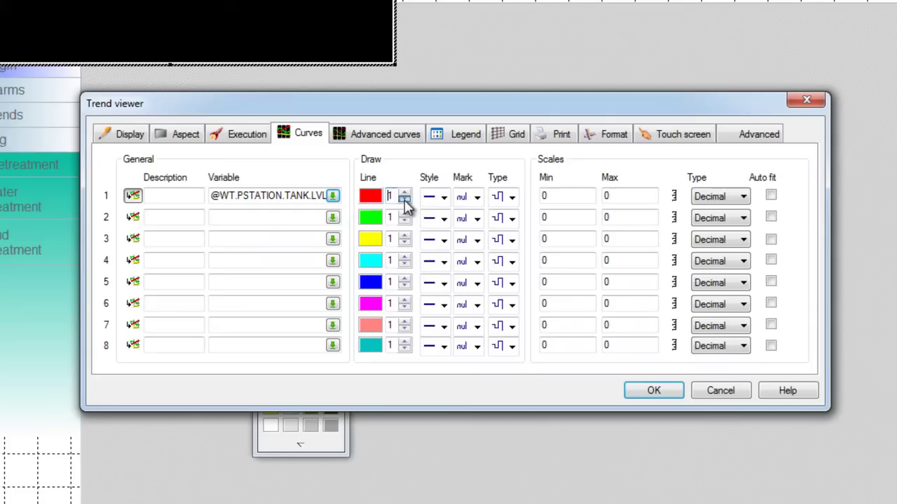
left_click(443, 197)
scroll(445, 234, "down", 1)
left_click(476, 199)
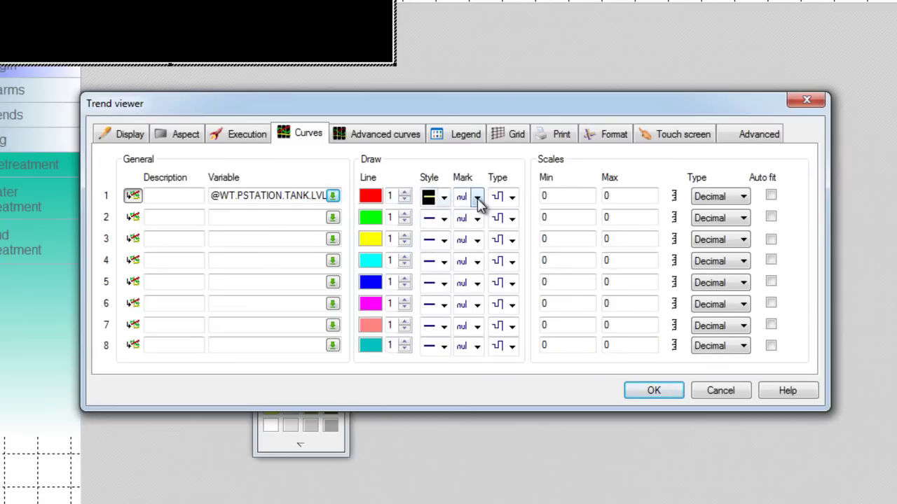
left_click(477, 199)
scroll(473, 245, "down", 1)
scroll(474, 248, "up", 1)
left_click(461, 255)
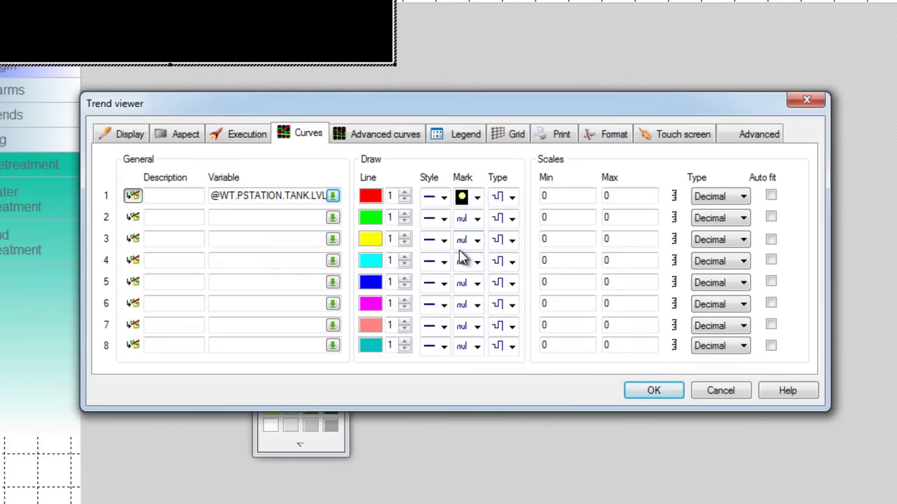
left_click(512, 197)
left_click(509, 235)
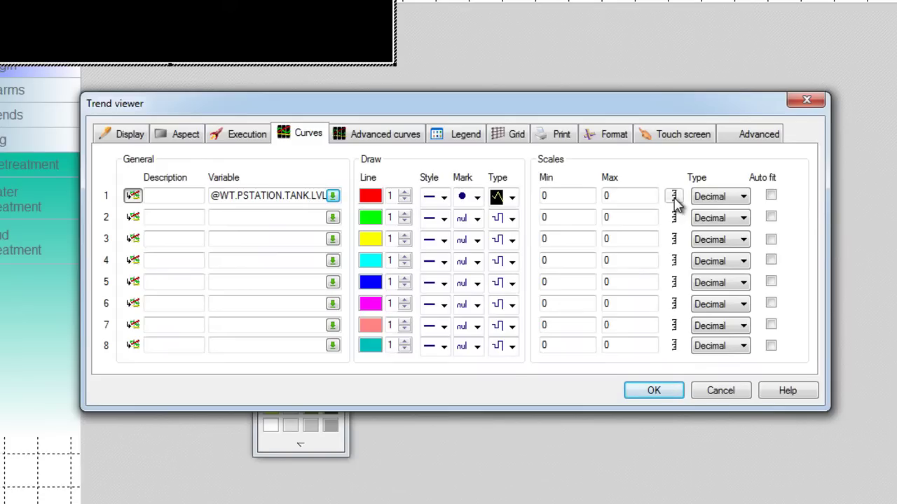
Plot Aeration OXYGEN as curve 2 in line mode, then start choosing curve 3's variable.
left_click(332, 217)
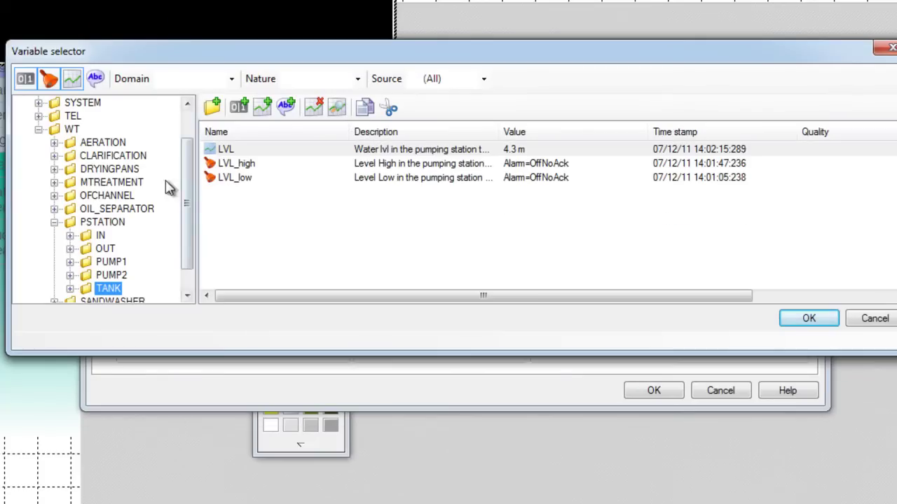
left_click(54, 143)
left_click(112, 196)
left_click(809, 318)
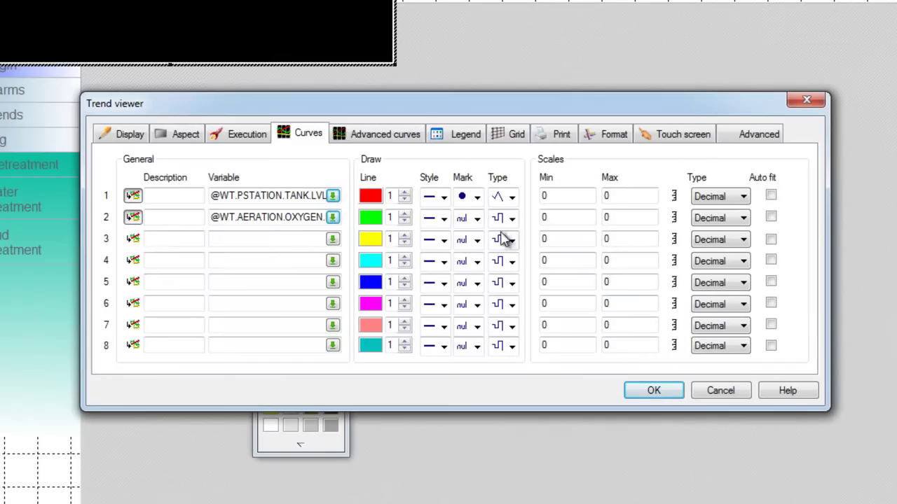
left_click(512, 218)
left_click(497, 249)
left_click(333, 239)
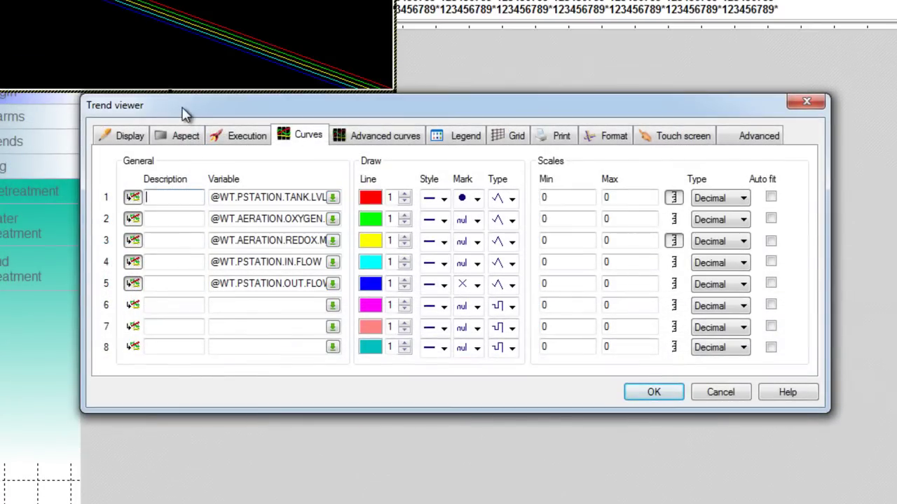
Switch the Trend viewer dialog to its Display tab.
left_click(129, 138)
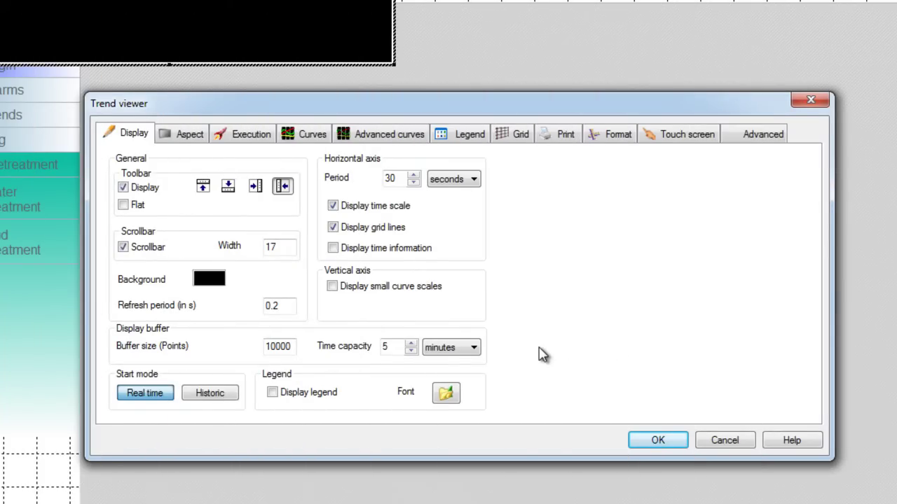
Tick Display time information under Horizontal axis.
left_click(333, 250)
Turn on Display legend and go to the Legend tab's column lists.
left_click(273, 394)
left_click(452, 138)
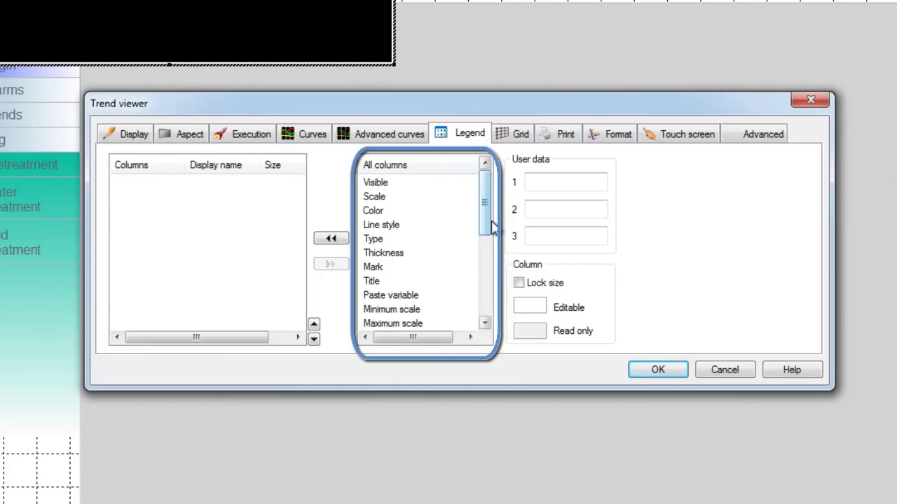
mouse_move(486, 228)
left_mouse_down()
mouse_move(484, 322)
mouse_move(483, 224)
left_mouse_up()
Add Visible, Scale, Color, Mark, Variable, Real time and Cursor legend columns.
double_click(379, 182)
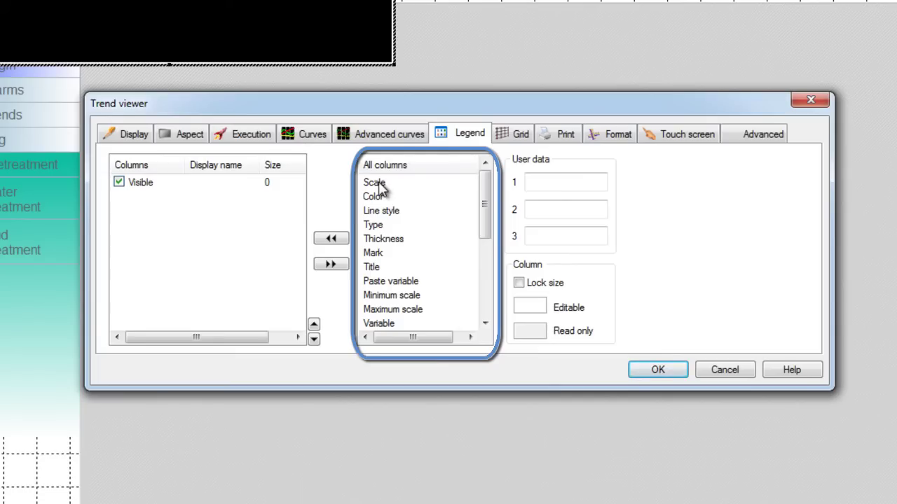
double_click(374, 183)
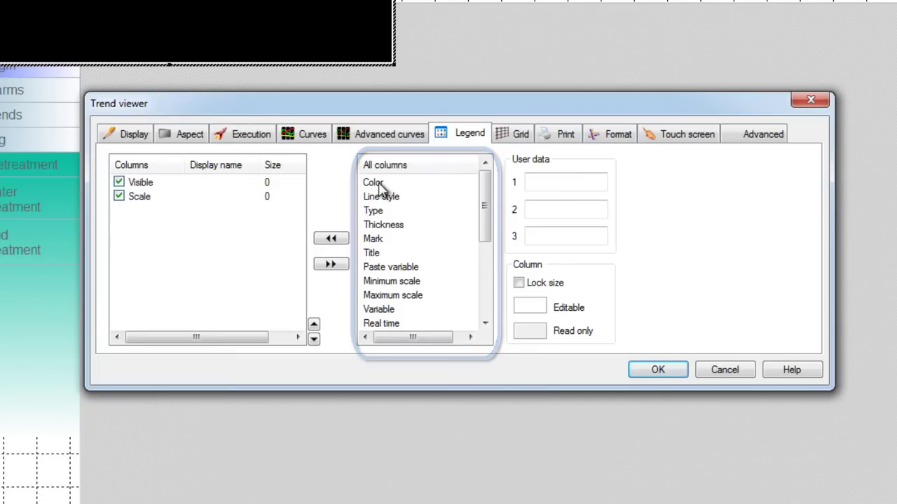
double_click(375, 183)
double_click(372, 225)
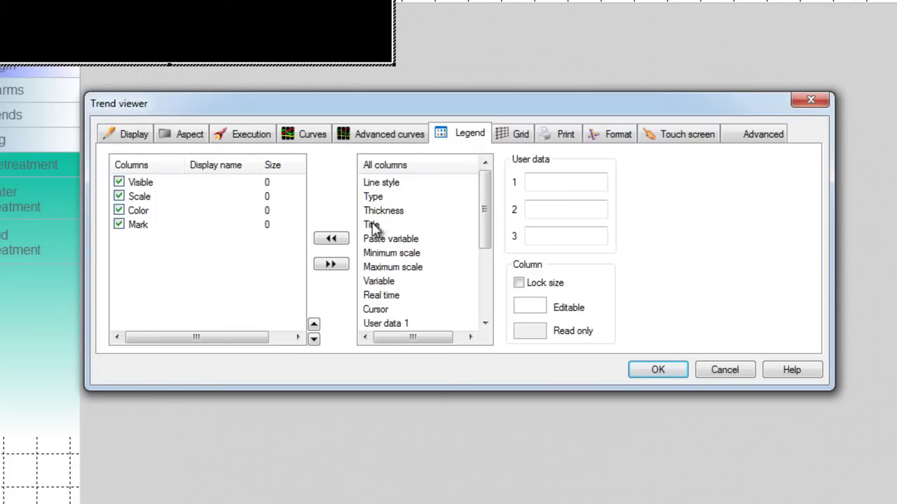
double_click(383, 281)
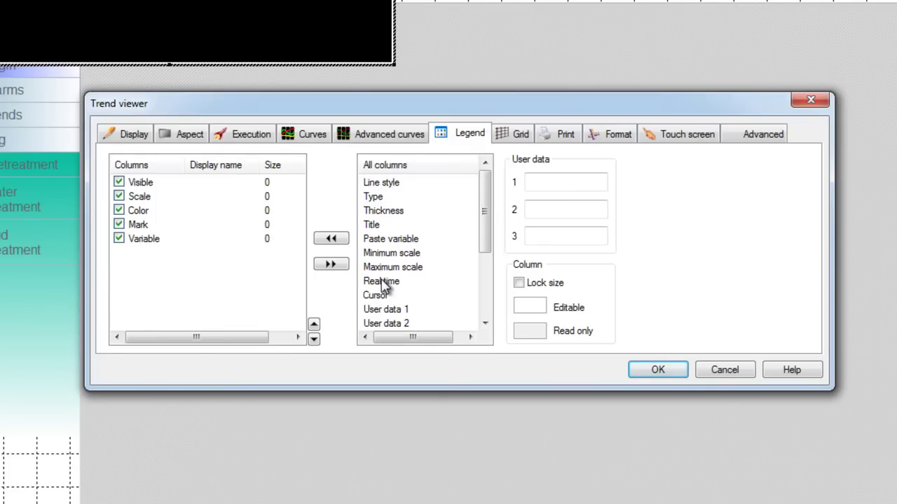
double_click(384, 283)
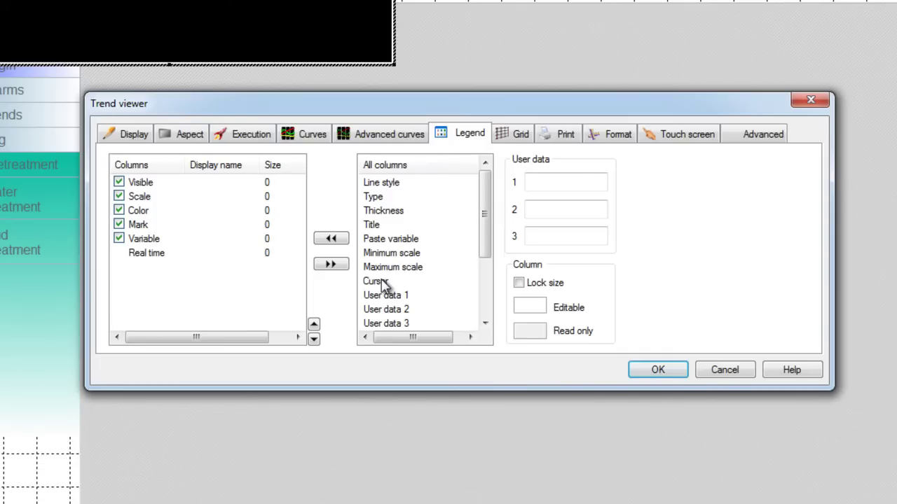
double_click(379, 281)
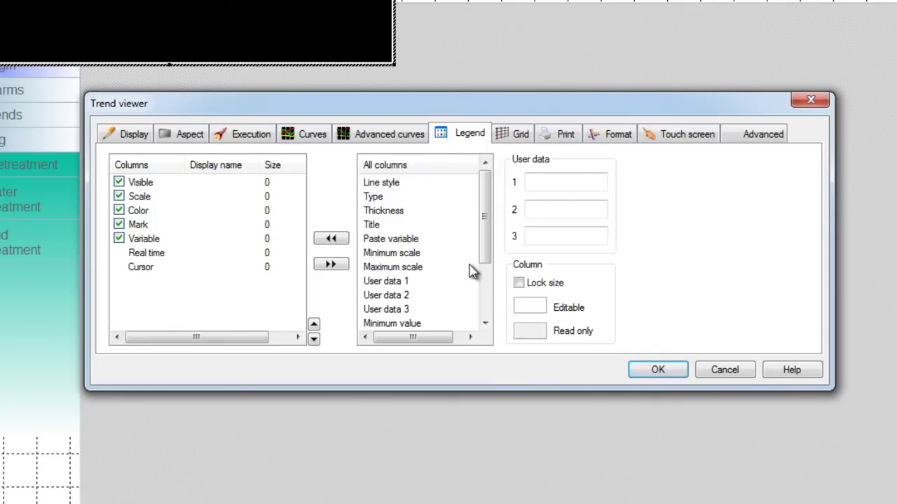
Add Variable description, Unit, Minimum value, Maximum value and Average legend columns.
left_click_drag(479, 261, 466, 325)
double_click(424, 311)
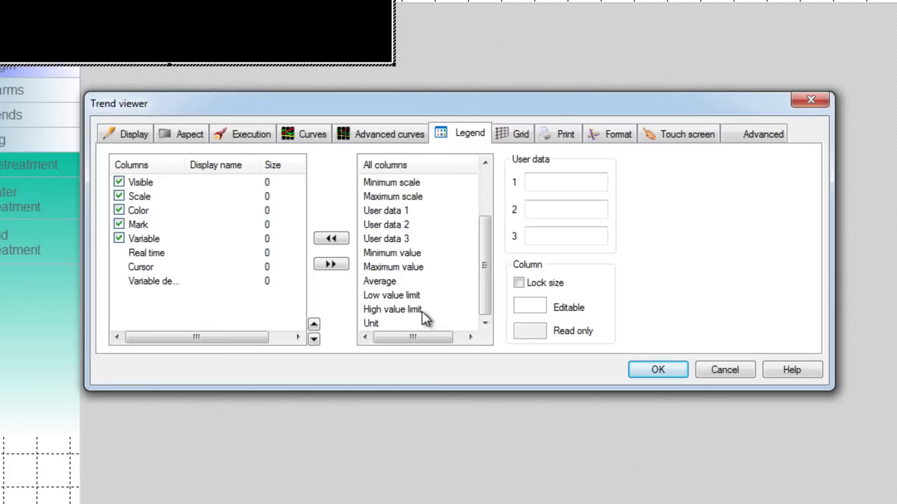
double_click(372, 323)
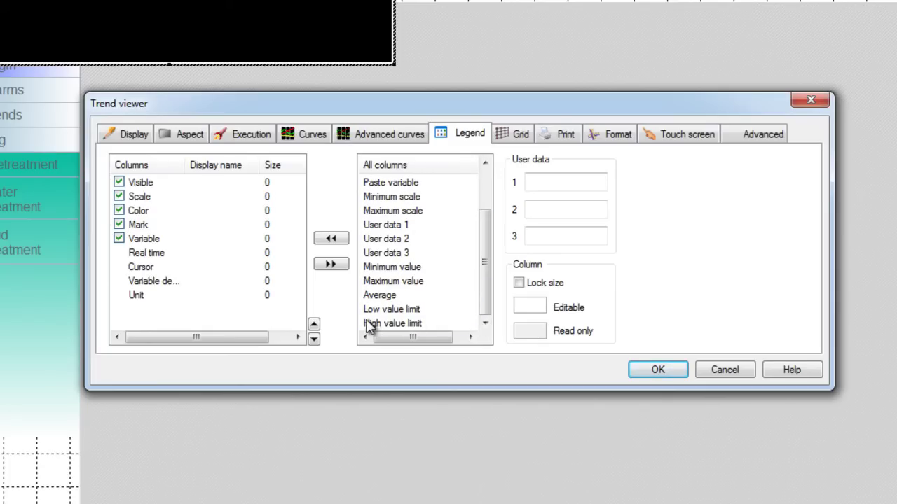
double_click(402, 268)
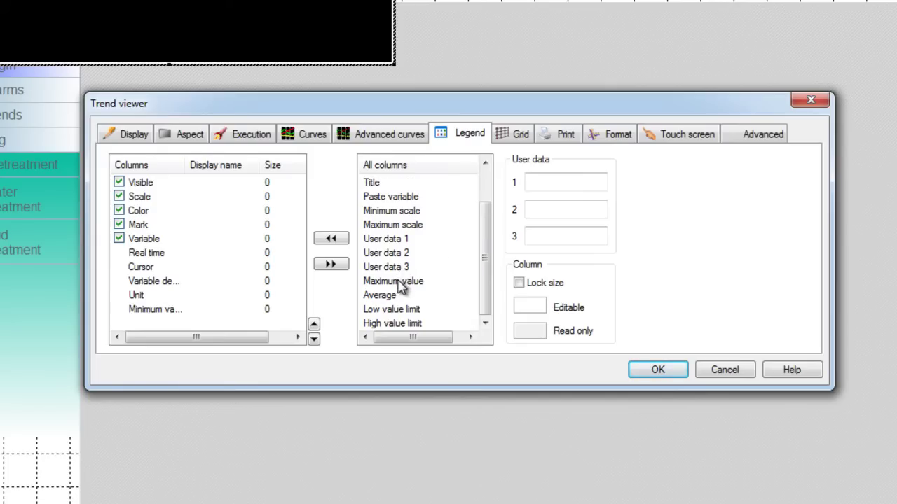
double_click(403, 281)
left_click(389, 297)
double_click(389, 297)
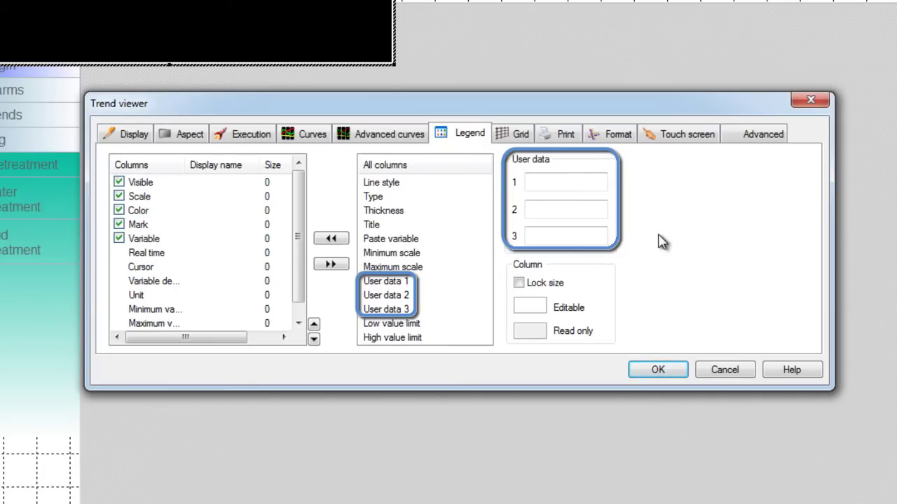
Move the Variable description legend column up so it sits right after Mark, ahead of Variable.
scroll(300, 262, "down", 1)
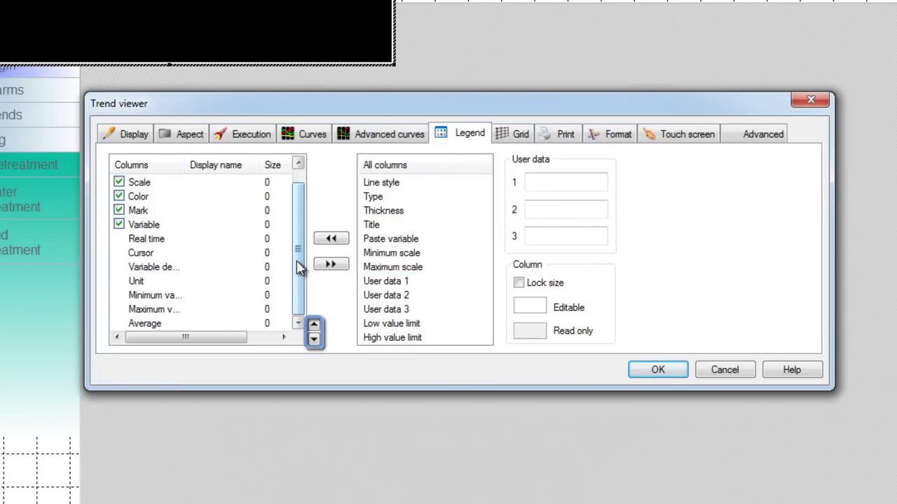
left_click(193, 267)
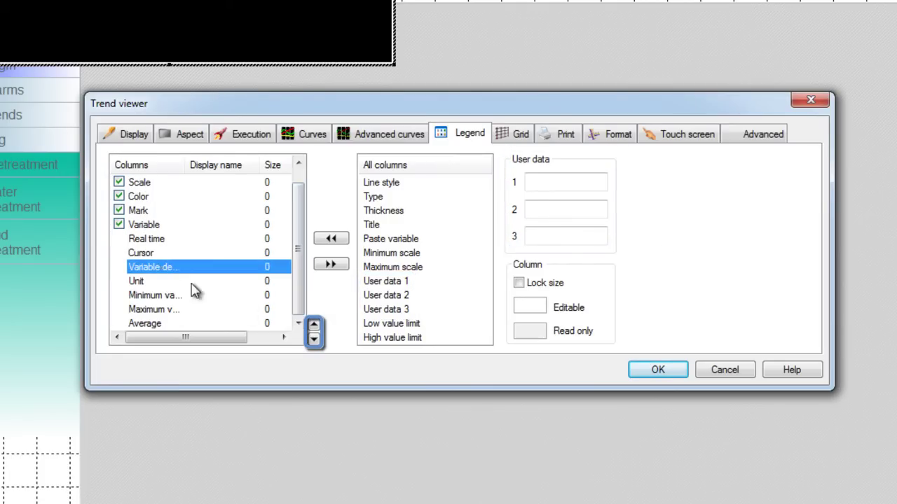
left_click(314, 326)
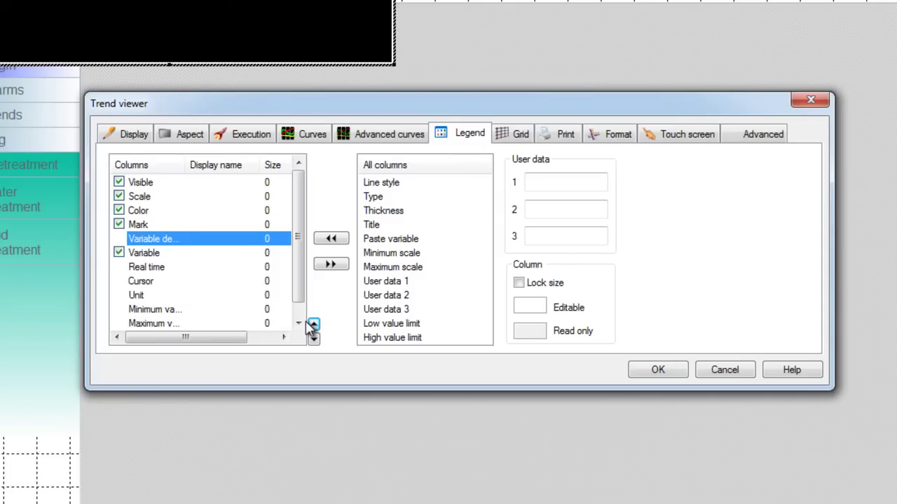
Confirm the trend viewer settings and position and stretch it to fill the empty mimic area.
left_click(639, 369)
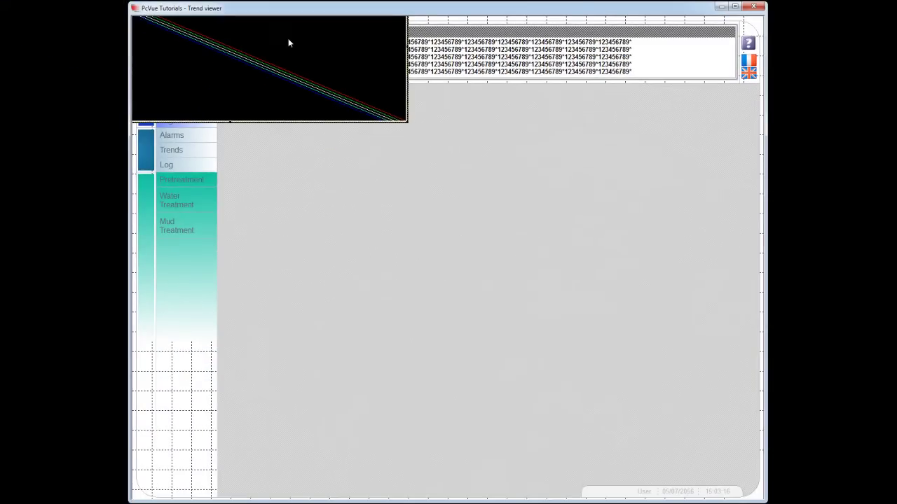
left_click_drag(362, 144, 453, 161)
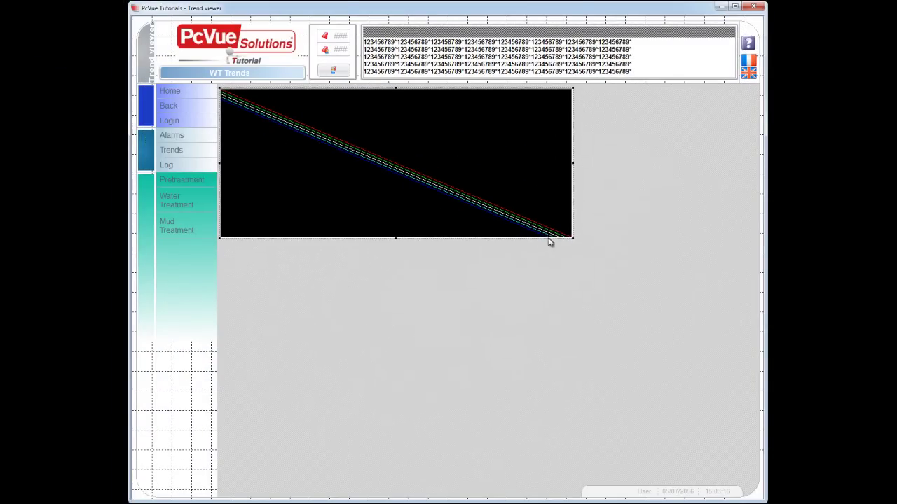
left_click_drag(573, 239, 756, 481)
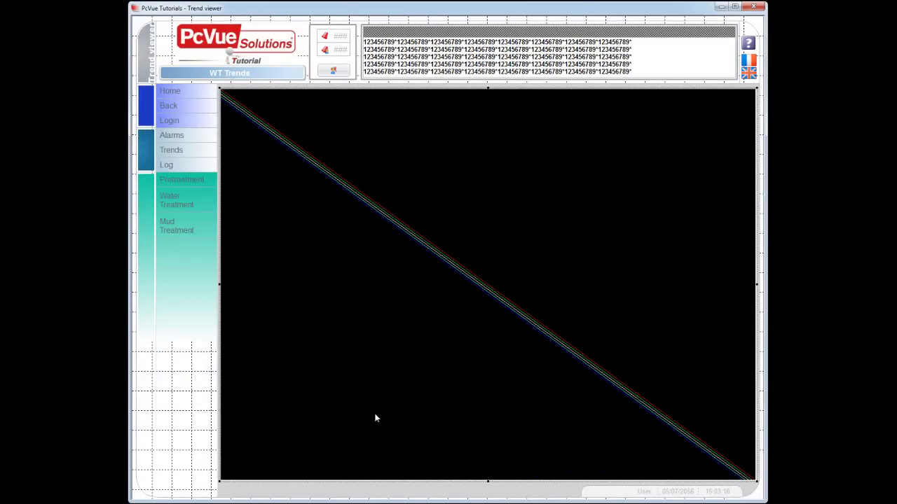
Run the trend in test mode, zoom the time axis in and out, then resume live curves.
right_click(220, 410)
left_click(213, 472)
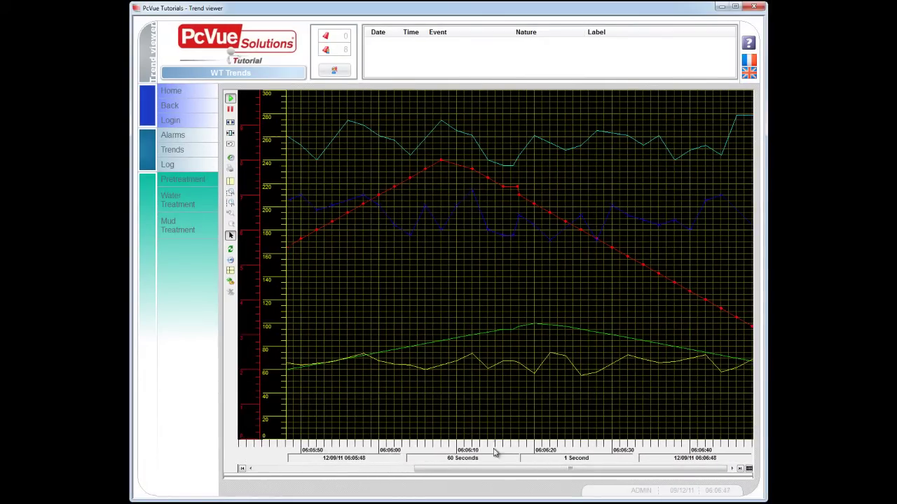
left_click_drag(506, 469, 442, 472)
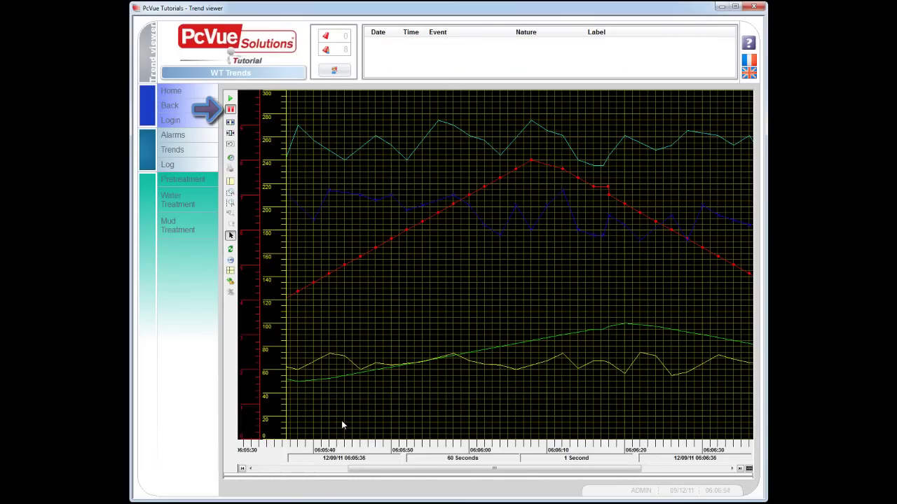
left_click(230, 134)
left_click(230, 123)
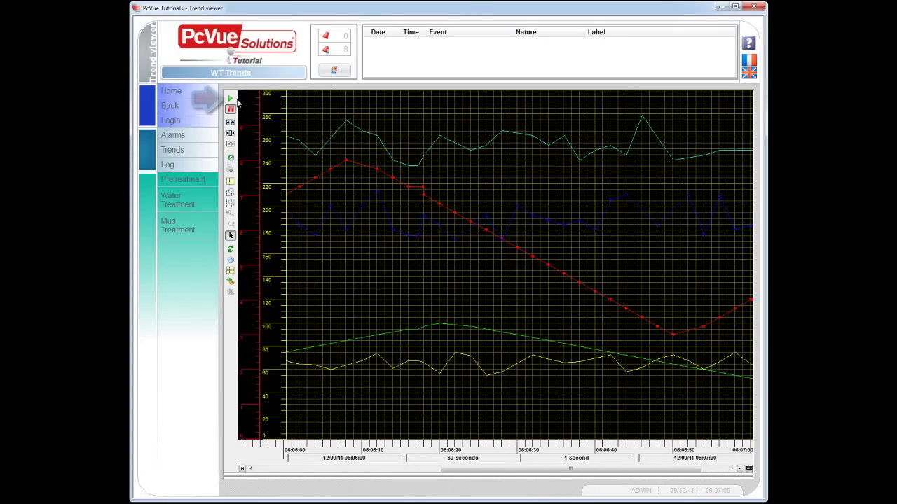
left_click(231, 100)
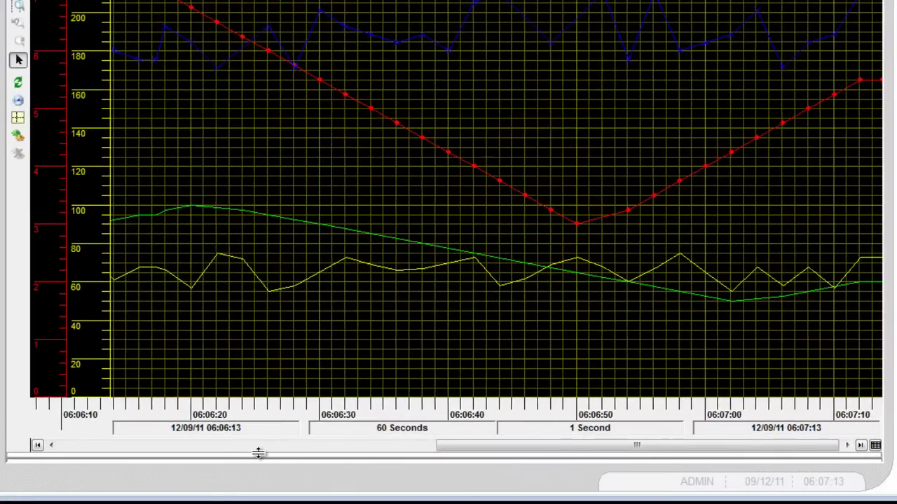
Reveal the legend table, widen the Variable description and Variable columns, and save and lock their widths.
left_click_drag(259, 453, 290, 303)
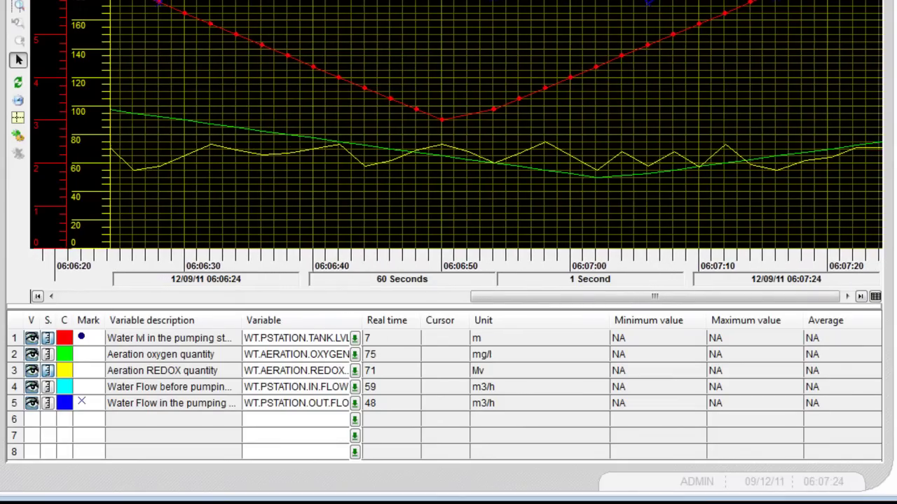
left_click_drag(243, 320, 295, 322)
left_click_drag(419, 319, 449, 320)
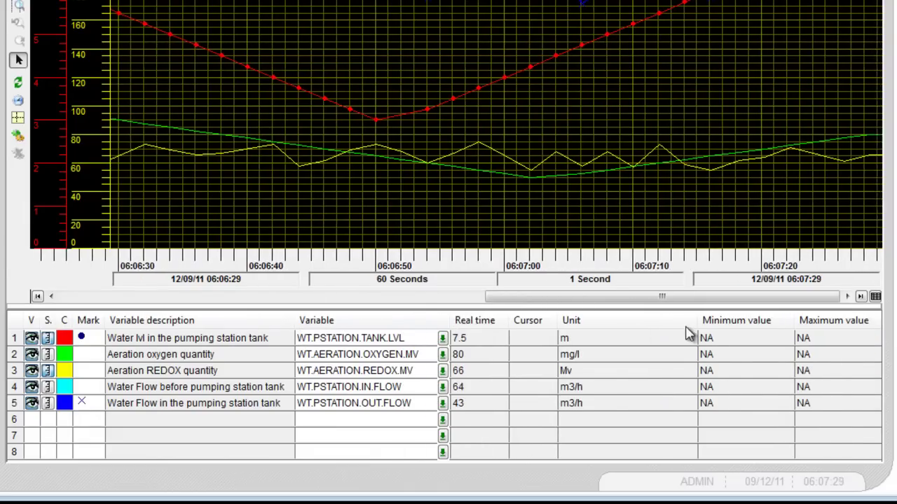
right_click(395, 323)
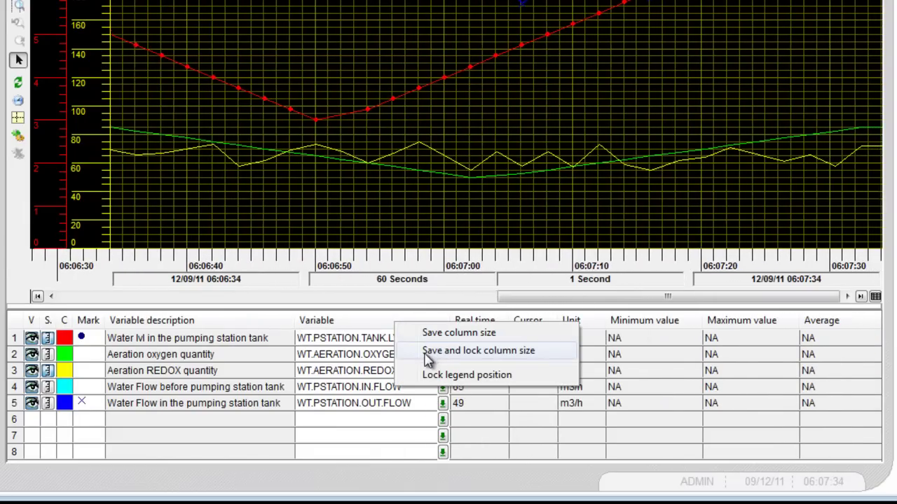
left_click(425, 352)
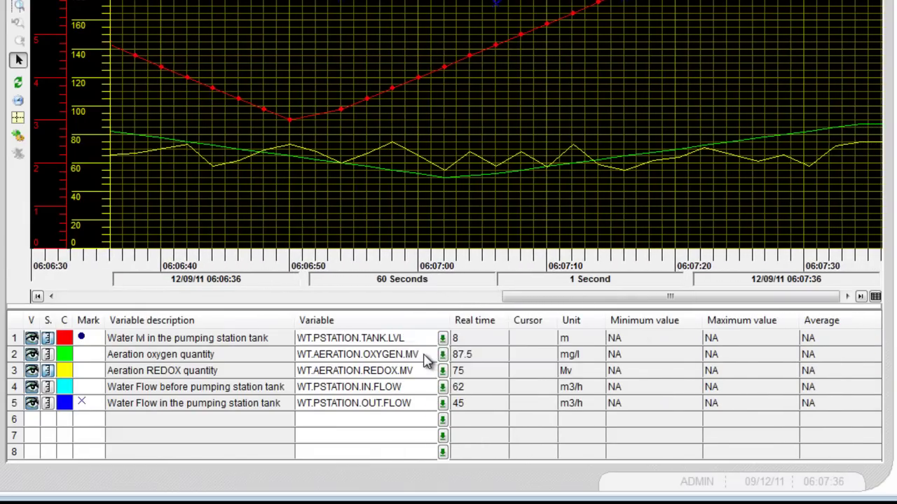
Toggle the REDOX curve off and on, then make it white with + markers.
left_click(31, 371)
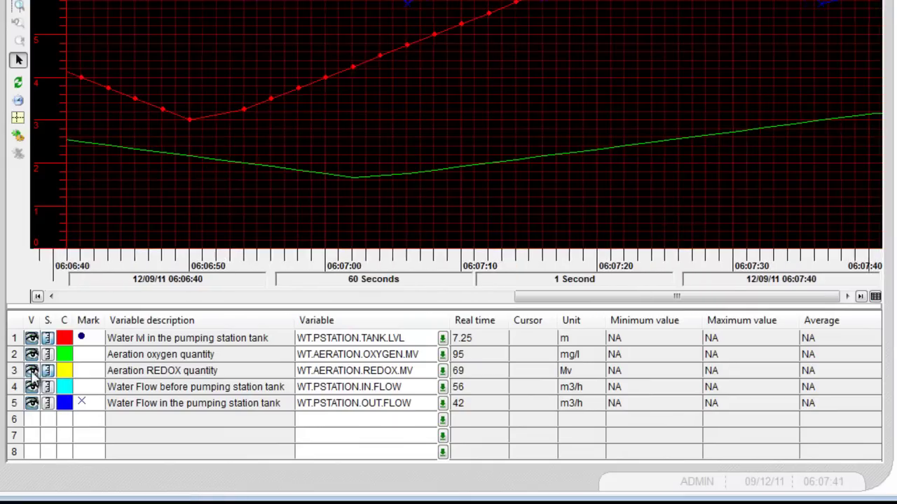
left_click(32, 372)
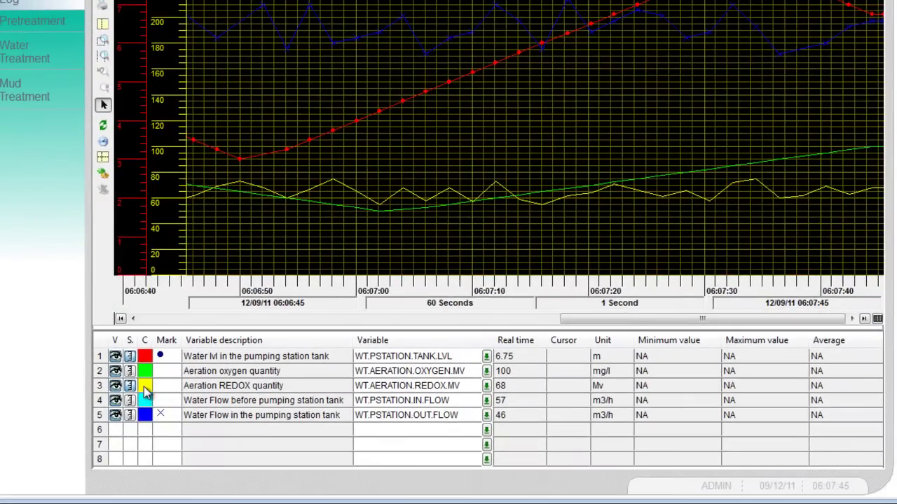
left_click(79, 373)
left_click(166, 386)
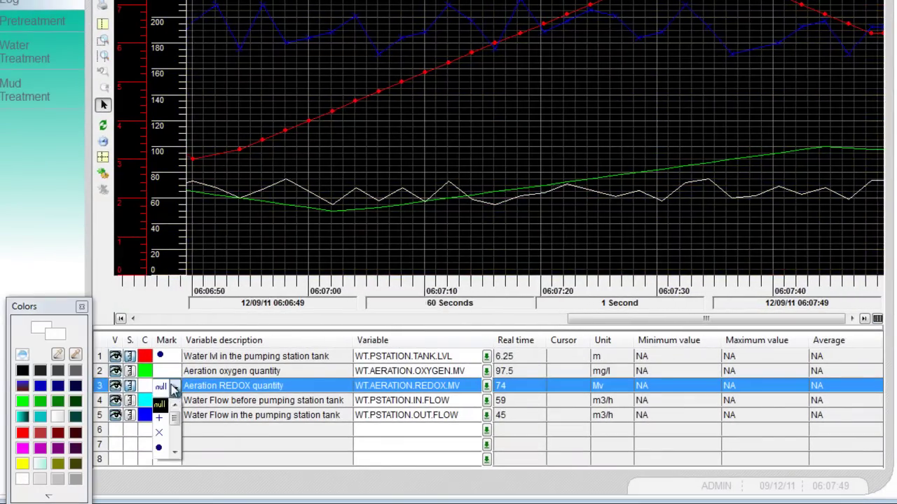
left_click(166, 421)
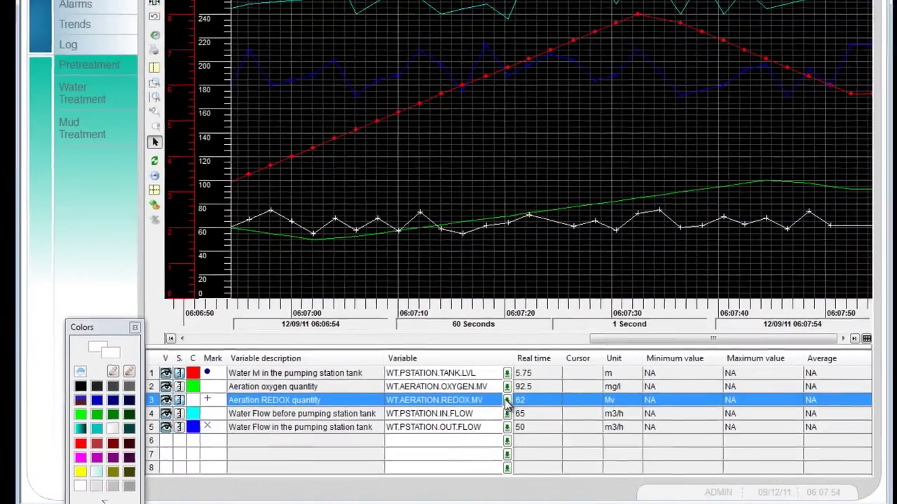
Keep REDOX as its variable and load the historical period, filling minimum, maximum and average values.
left_click(507, 400)
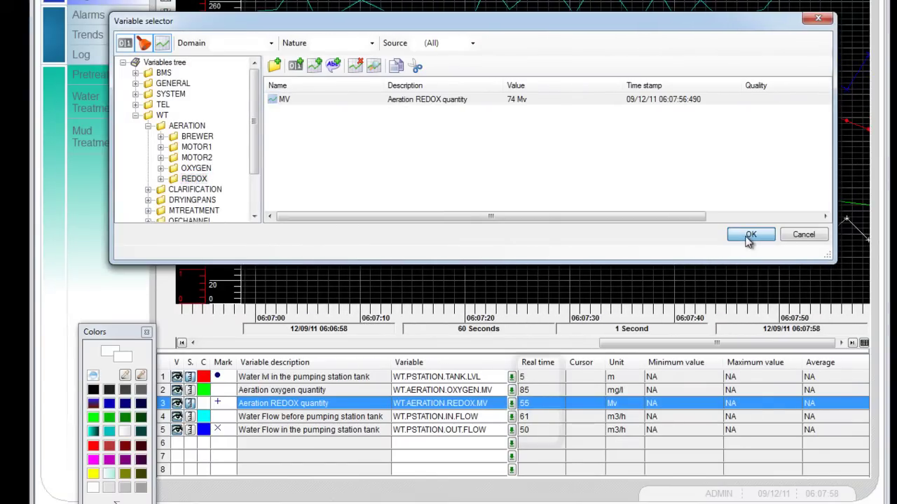
left_click(747, 237)
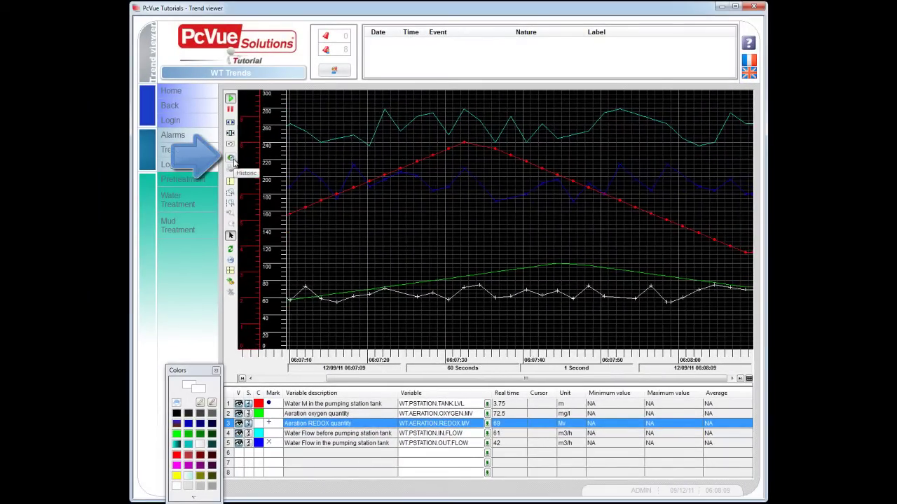
left_click(232, 159)
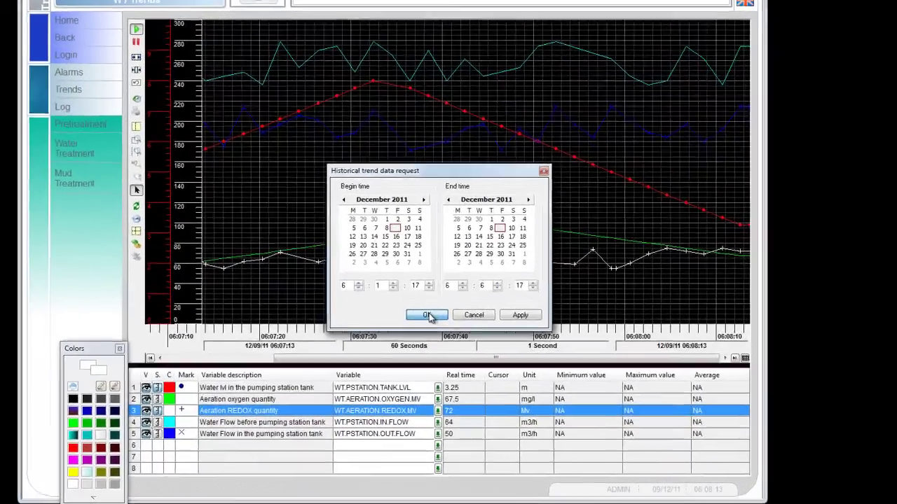
left_click(479, 342)
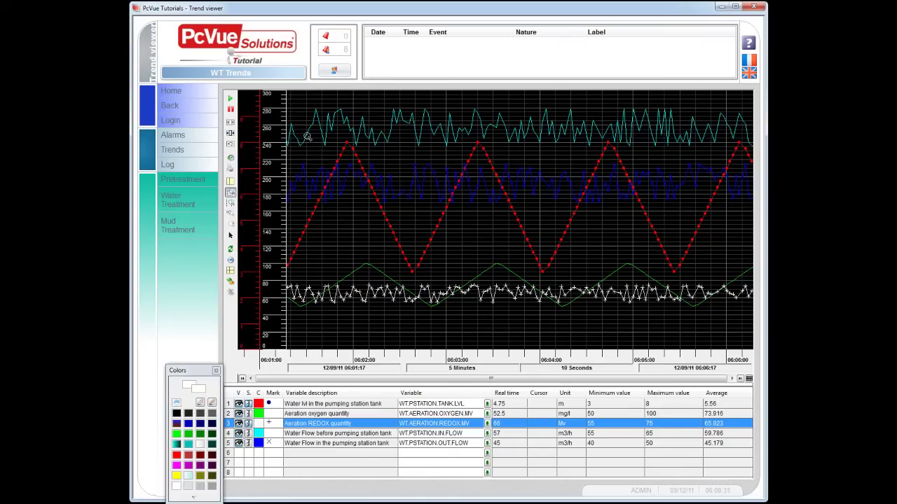
Zoom into the upper-left curves and drop a cross cursor at 06:01:51 to fill the Cursor column.
left_click_drag(308, 133, 395, 211)
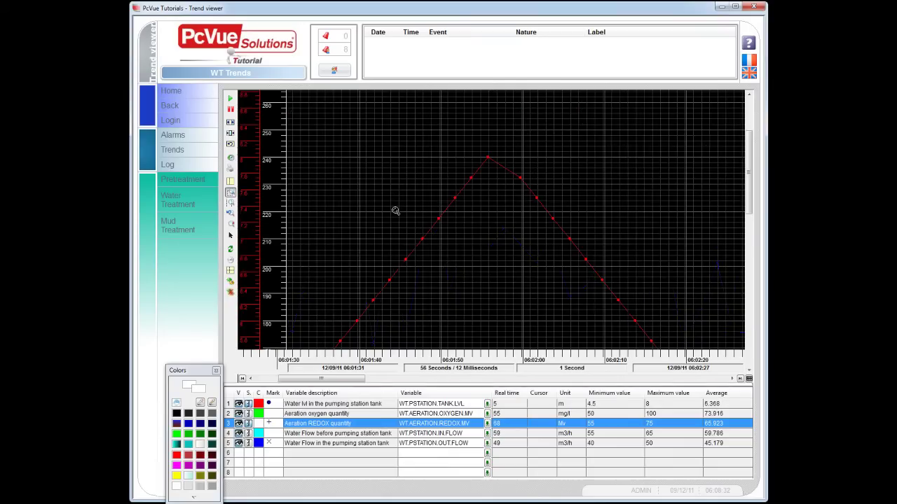
left_click(231, 273)
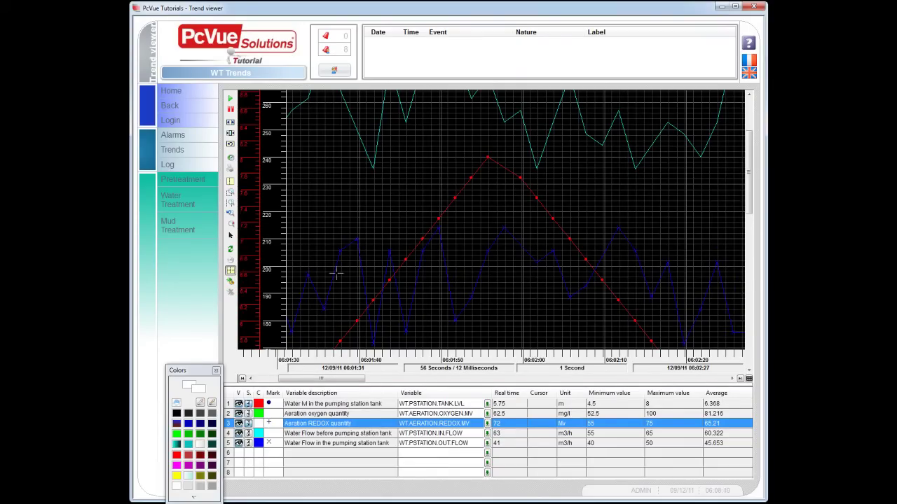
left_click(455, 198)
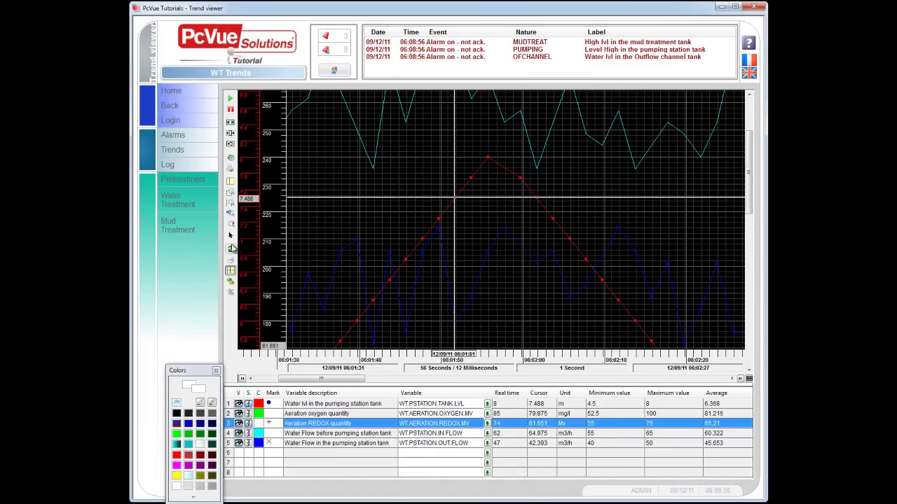
left_click(232, 247)
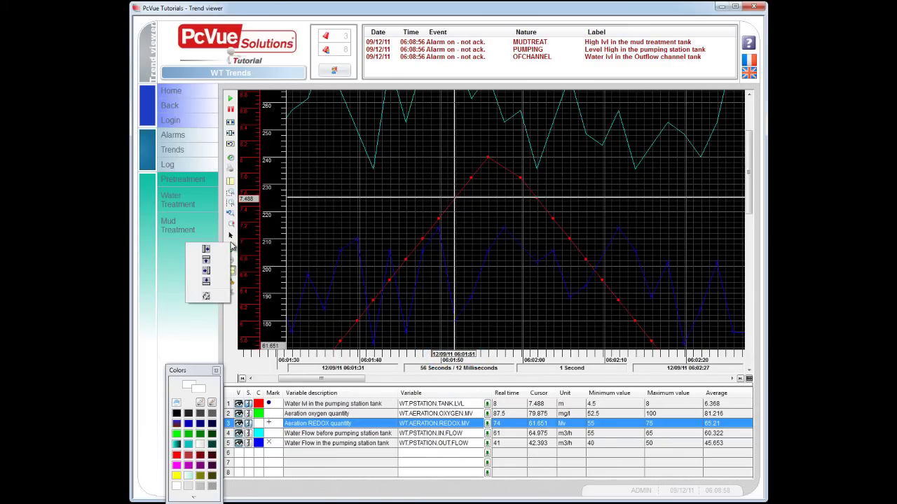
Dock the chart toolbar at the top, close toolbar customization and the colour palette, and resume live plotting.
left_click(206, 260)
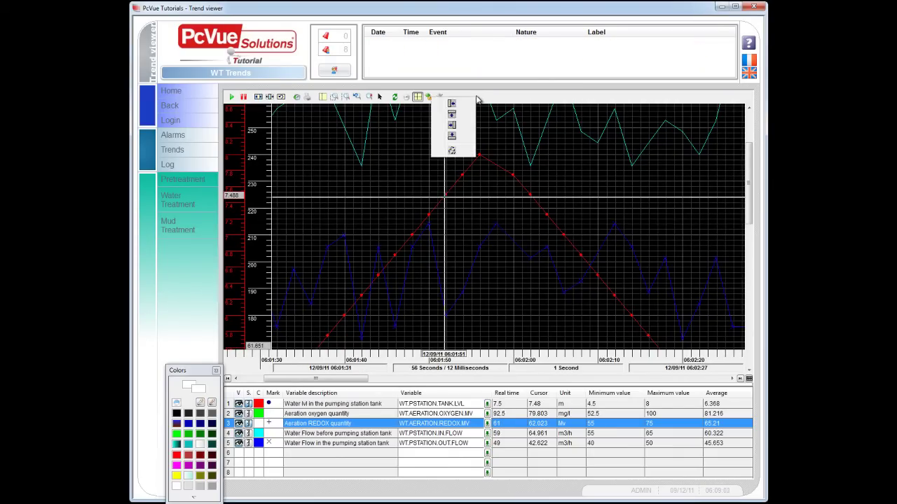
left_click(462, 152)
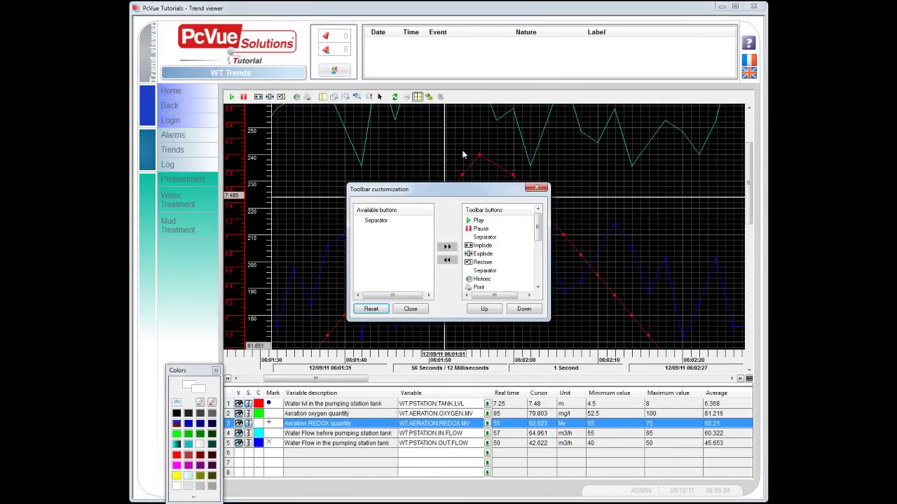
left_click_drag(537, 214, 537, 276)
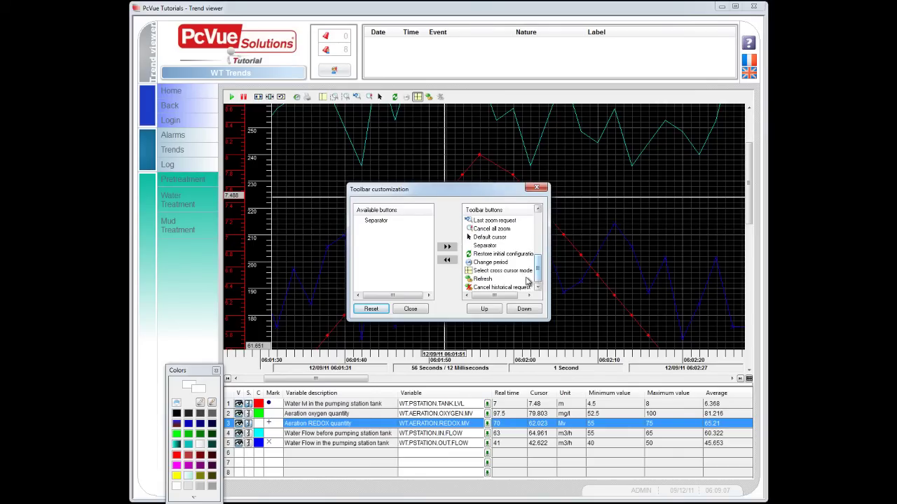
left_click(410, 309)
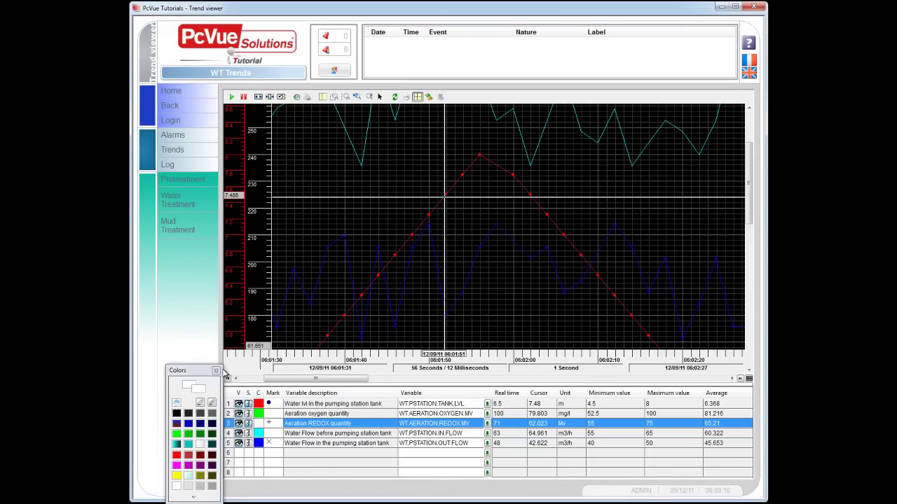
left_click(217, 370)
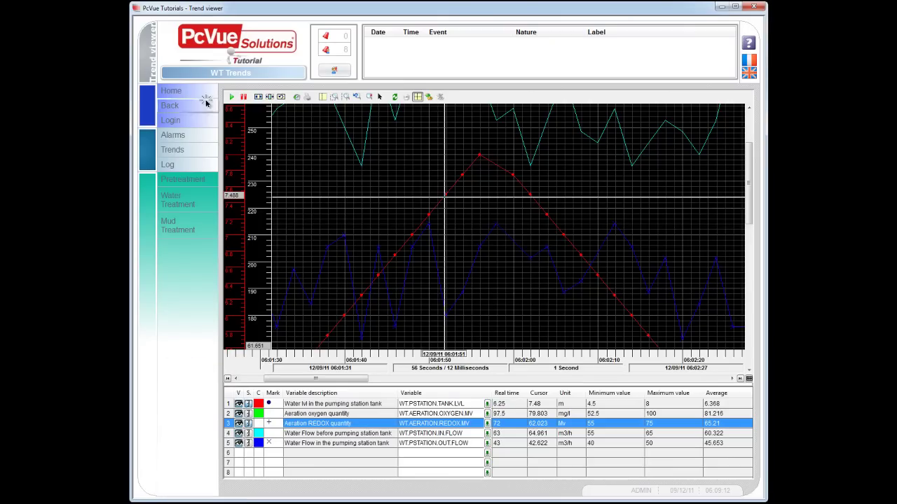
left_click(232, 98)
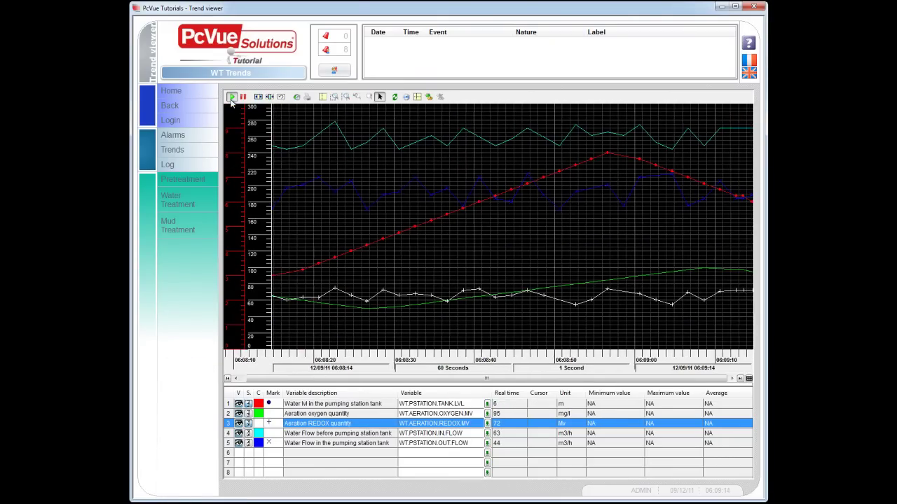